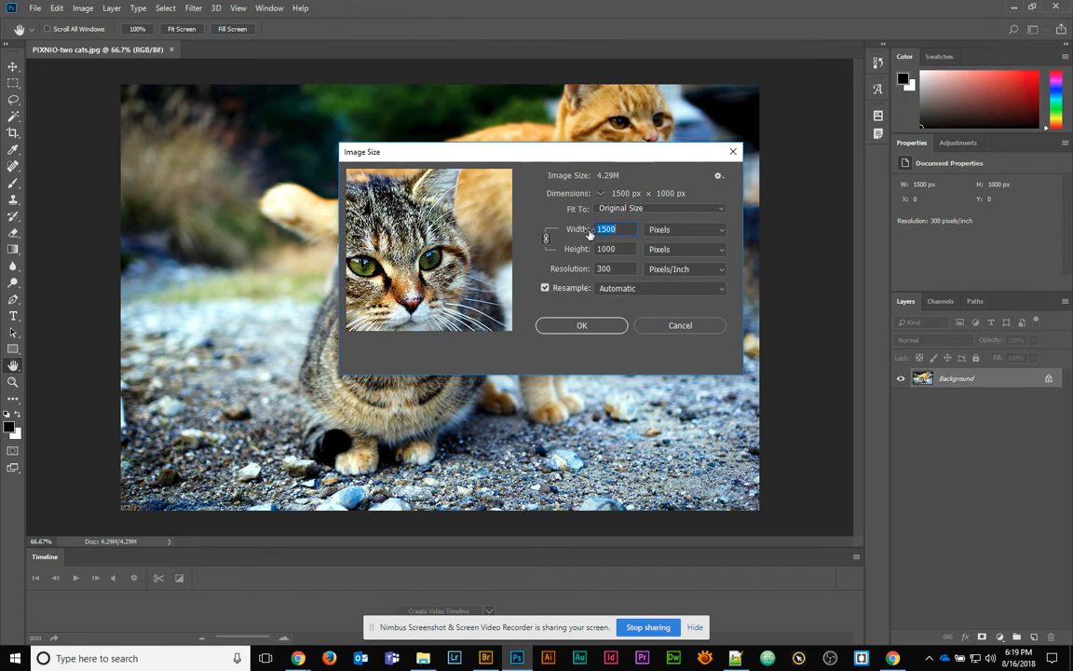
# Resize the image proportionally to a height of 500 pixels
pyautogui.click(618, 248)
pyautogui.write('500')
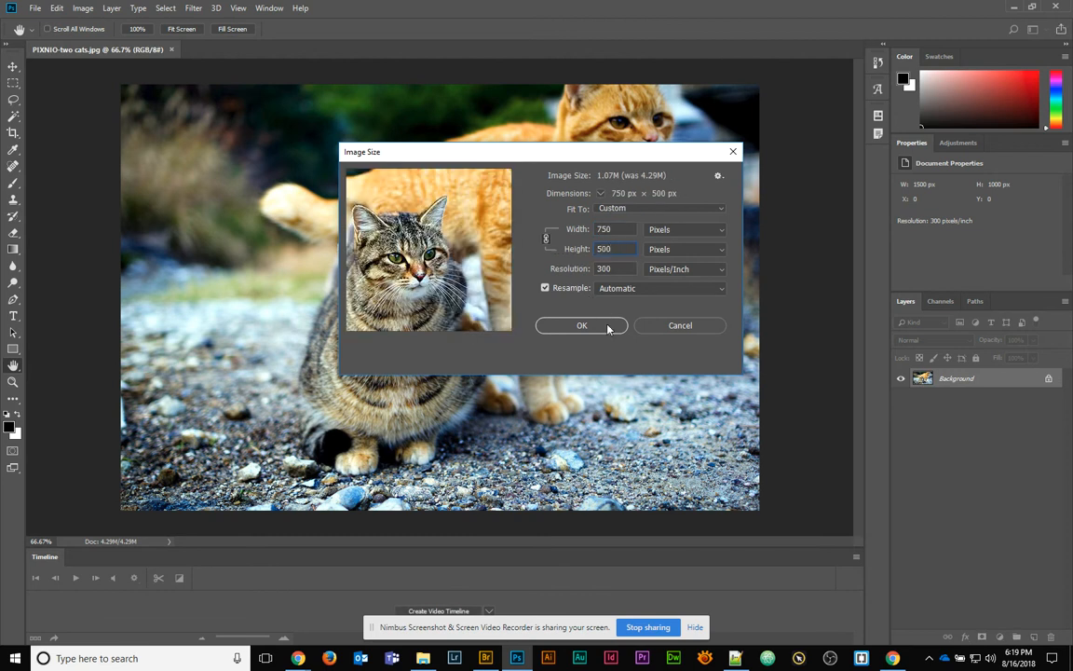
pyautogui.click(581, 325)
pyautogui.press('c')
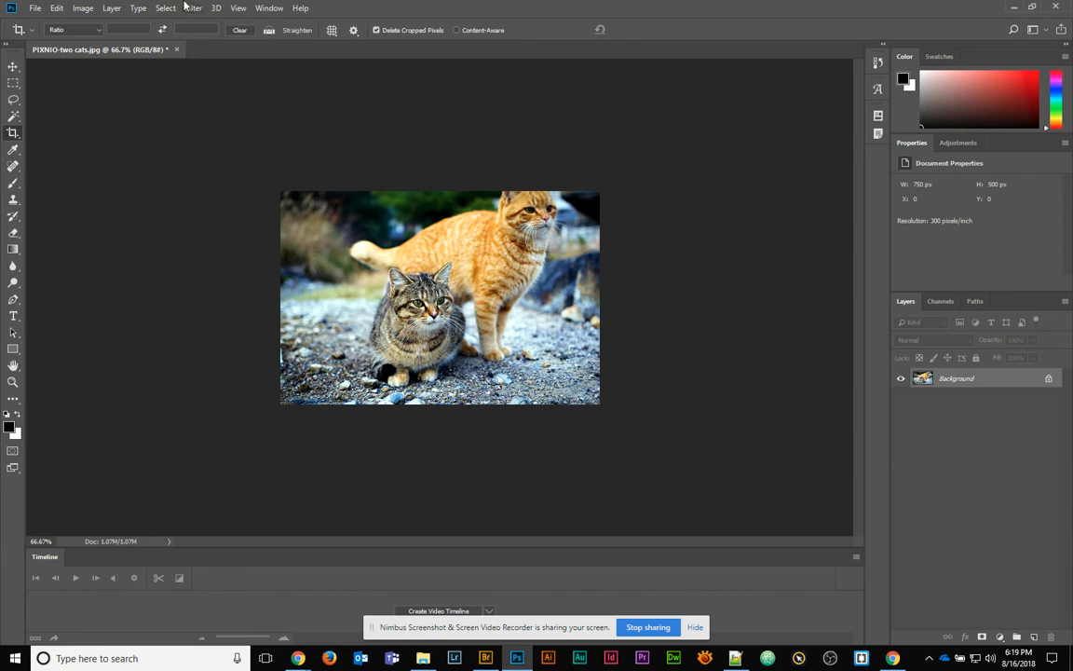
# Reduce the canvas width to 500 pixels and accept the clipping, making the image a 500 by 500 pixel square
pyautogui.click(83, 9)
pyautogui.click(100, 116)
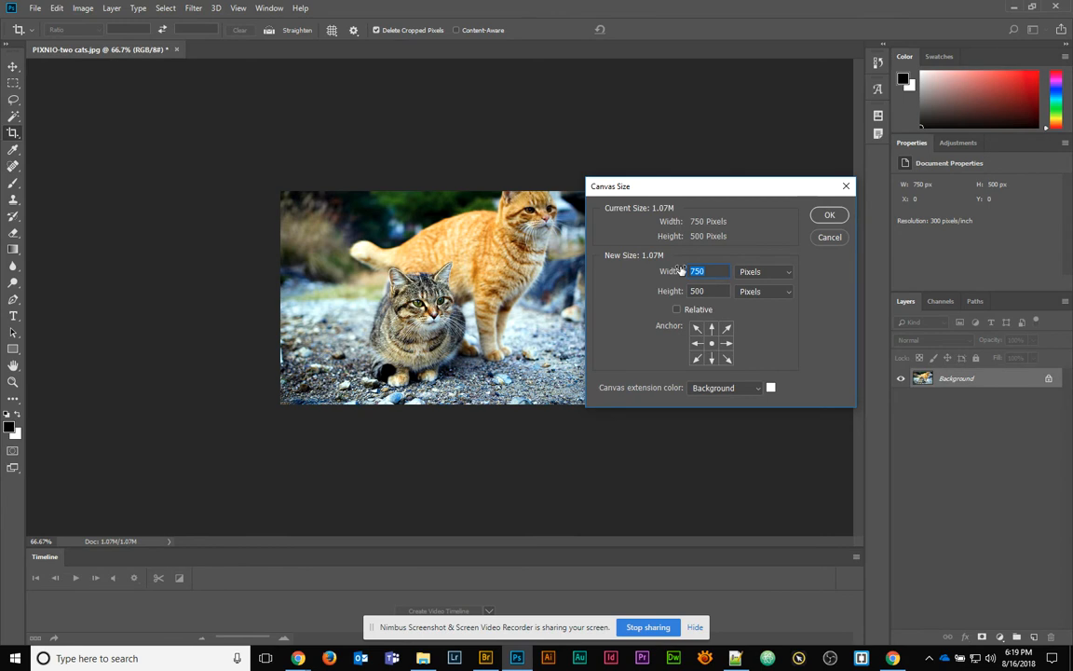
pyautogui.write('500')
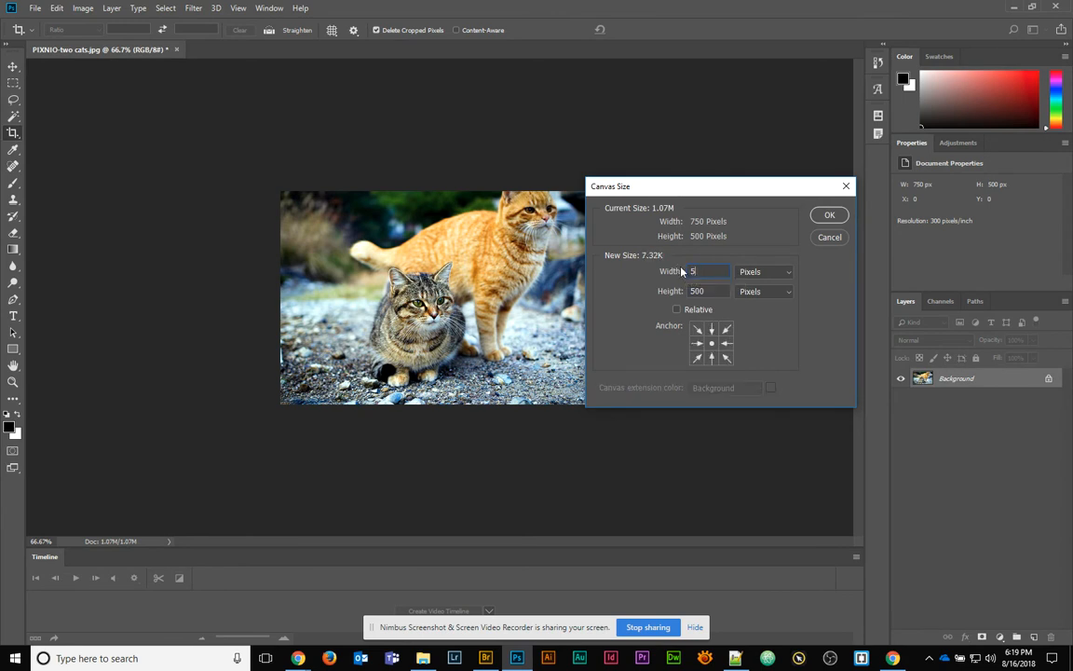
pyautogui.click(819, 215)
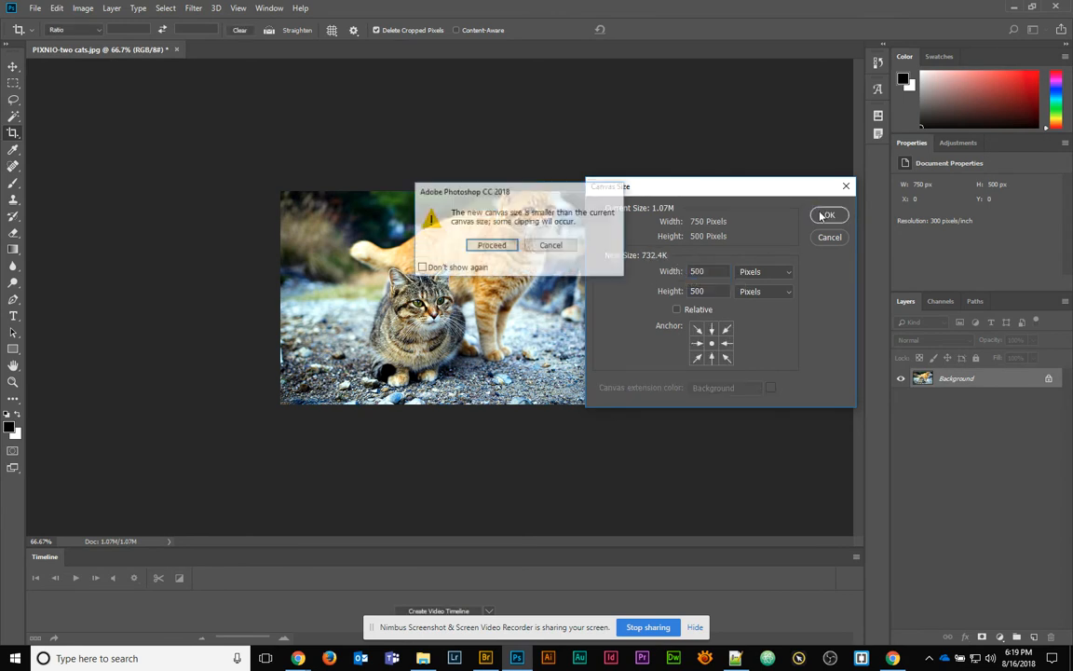
pyautogui.click(503, 244)
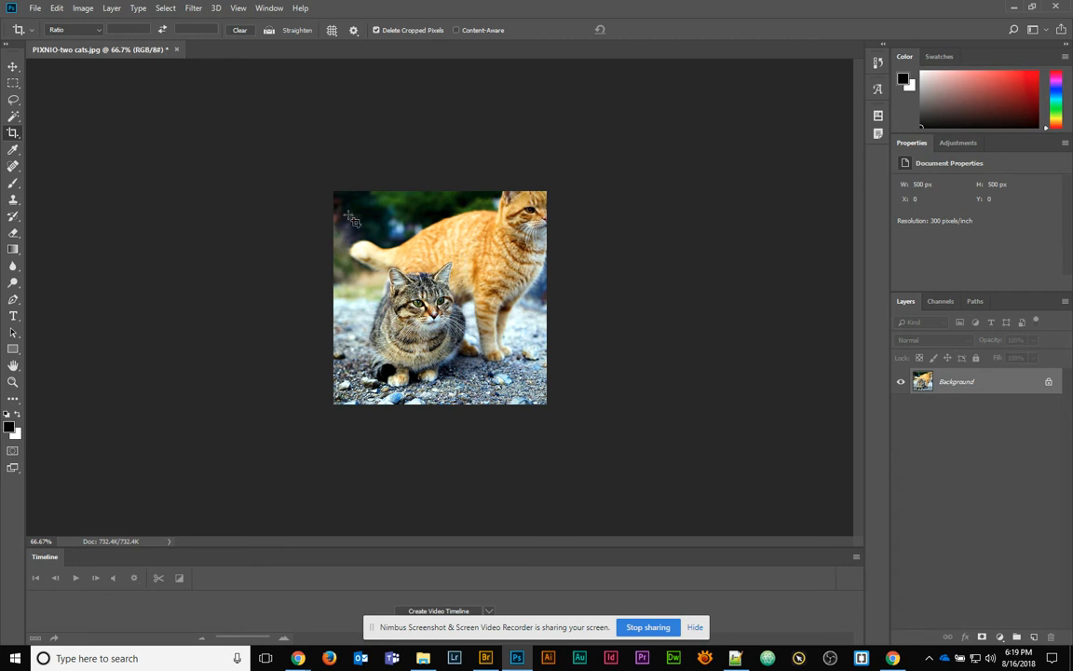
# Revert the image to its last saved version and select the Crop tool
pyautogui.click(36, 8)
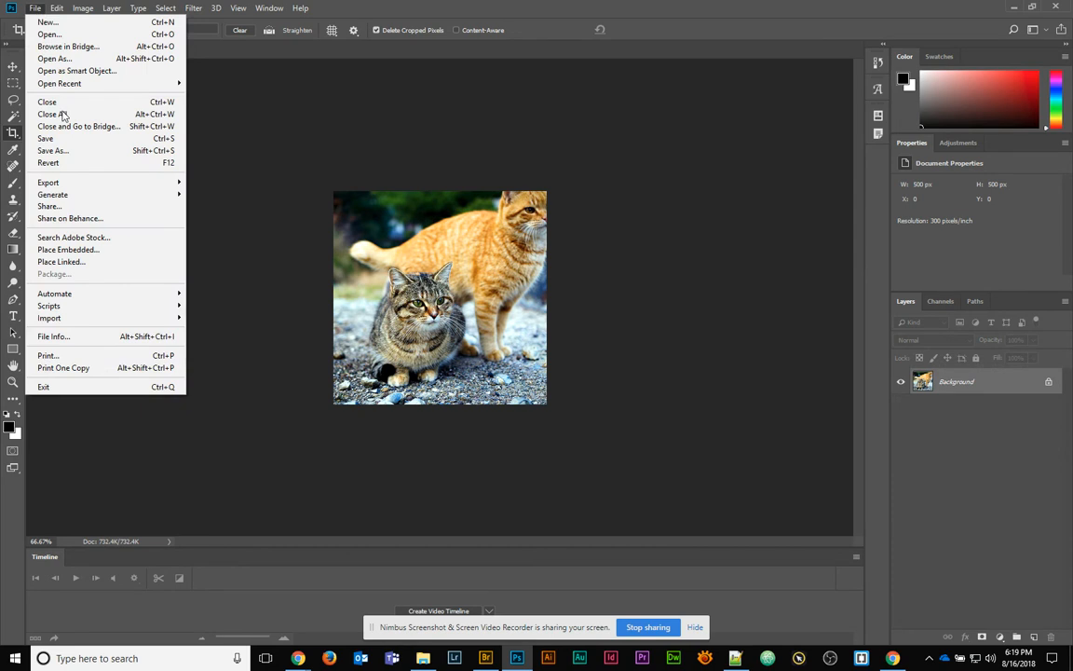
pyautogui.click(76, 167)
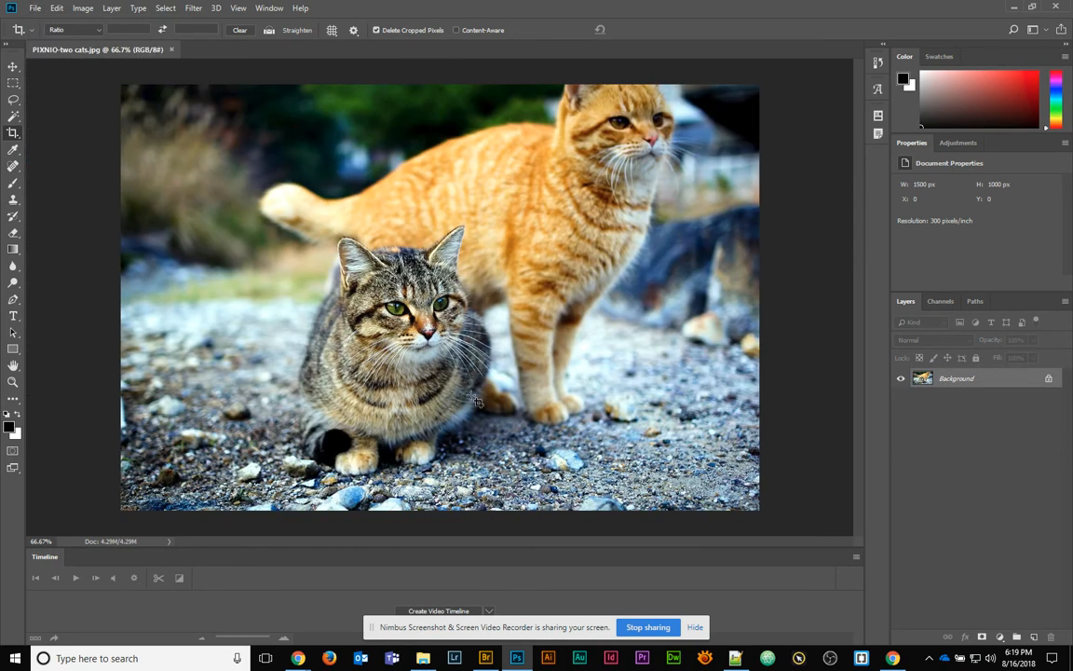
pyautogui.click(13, 132)
pyautogui.rightClick(13, 132)
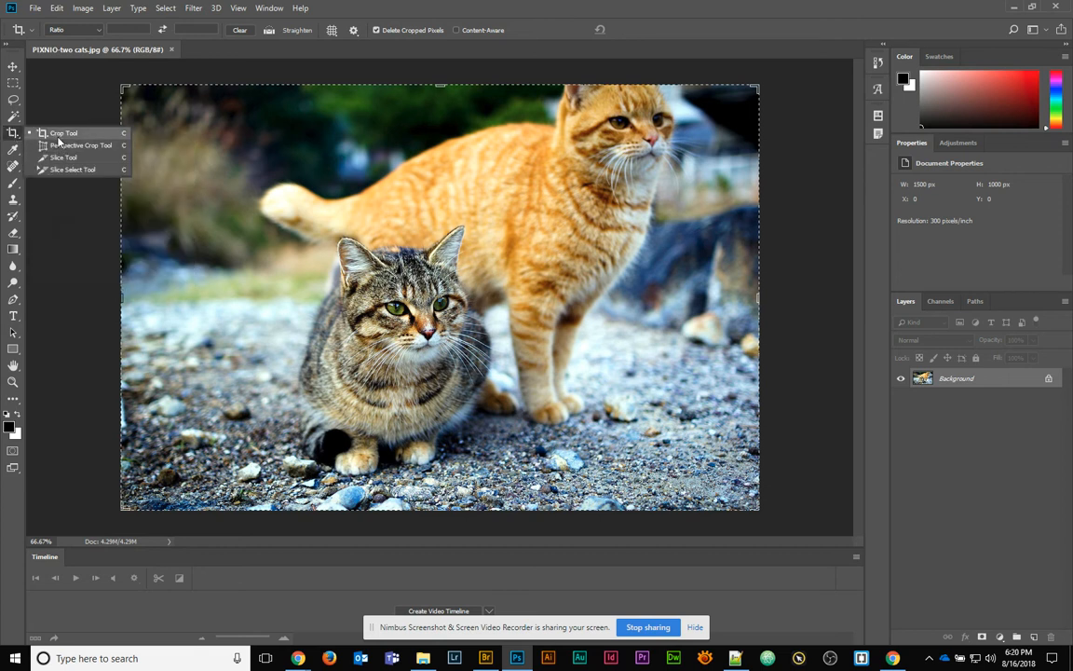
pyautogui.click(48, 136)
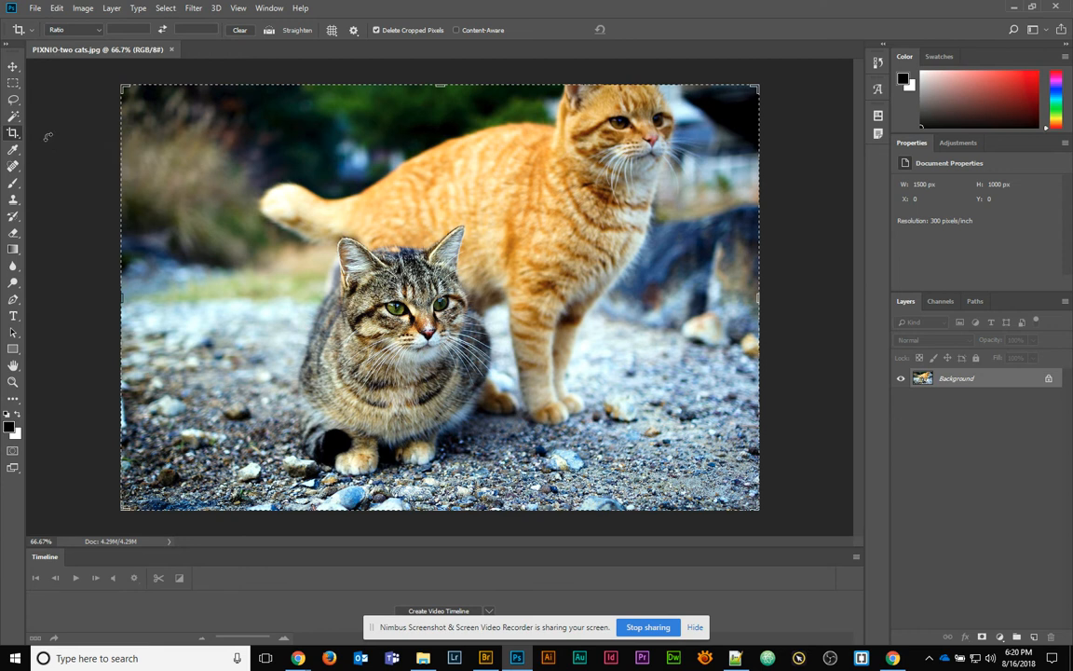
# Try the 1:1 (Square), 4:5 (8:10) and 16:9 aspect ratio presets for the crop
pyautogui.click(97, 31)
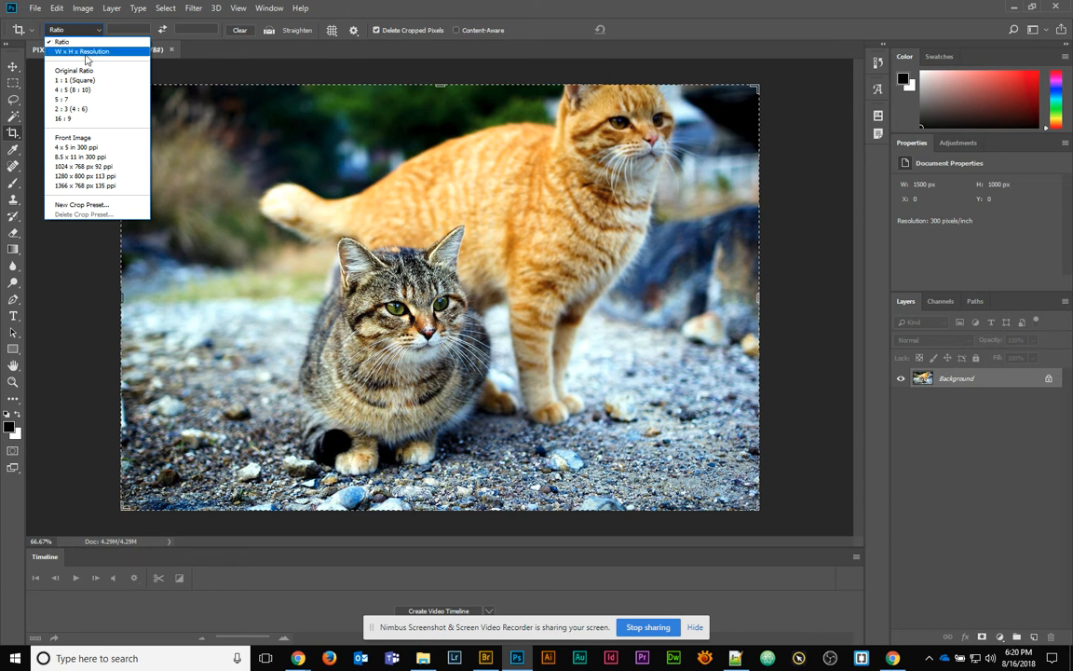
pyautogui.click(68, 28)
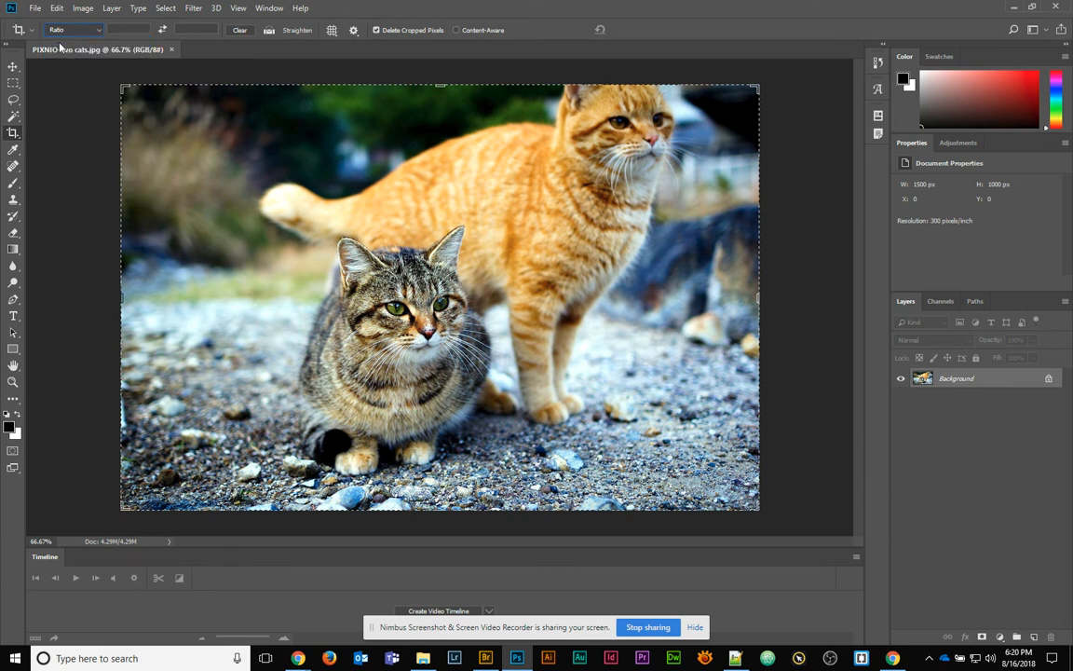
pyautogui.click(68, 28)
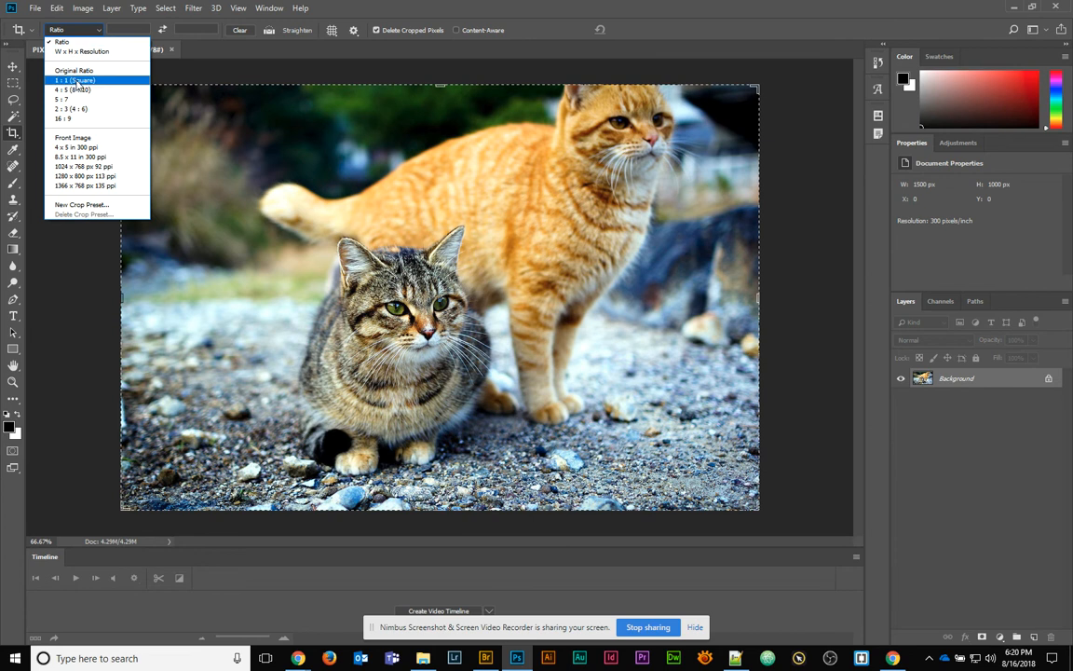
pyautogui.click(71, 78)
pyautogui.click(81, 35)
pyautogui.click(74, 90)
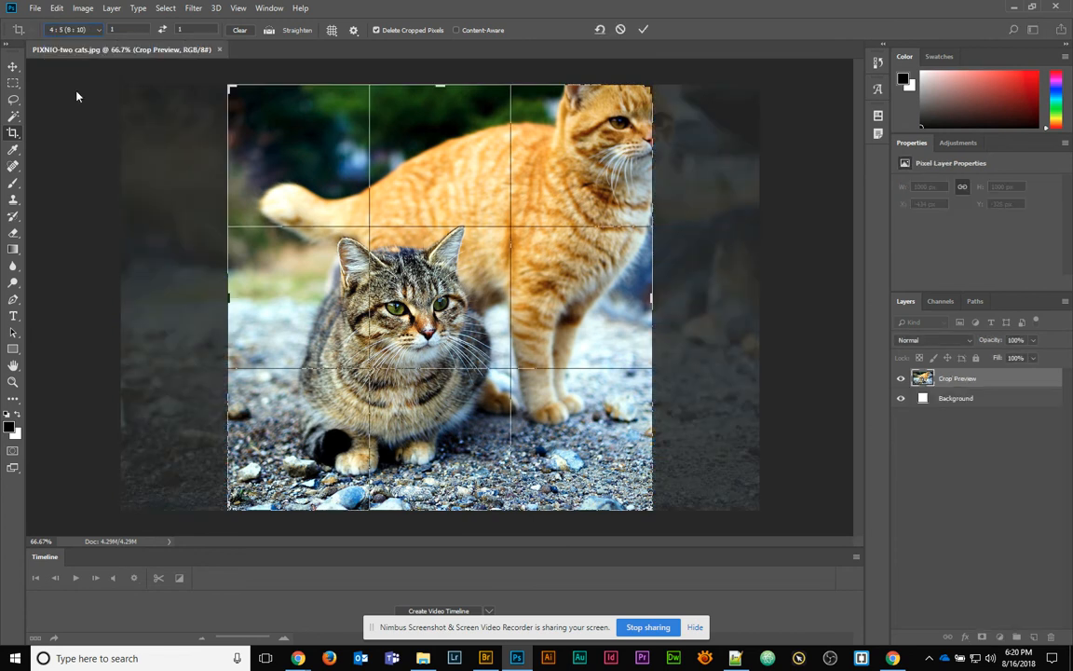
pyautogui.click(80, 35)
pyautogui.click(67, 118)
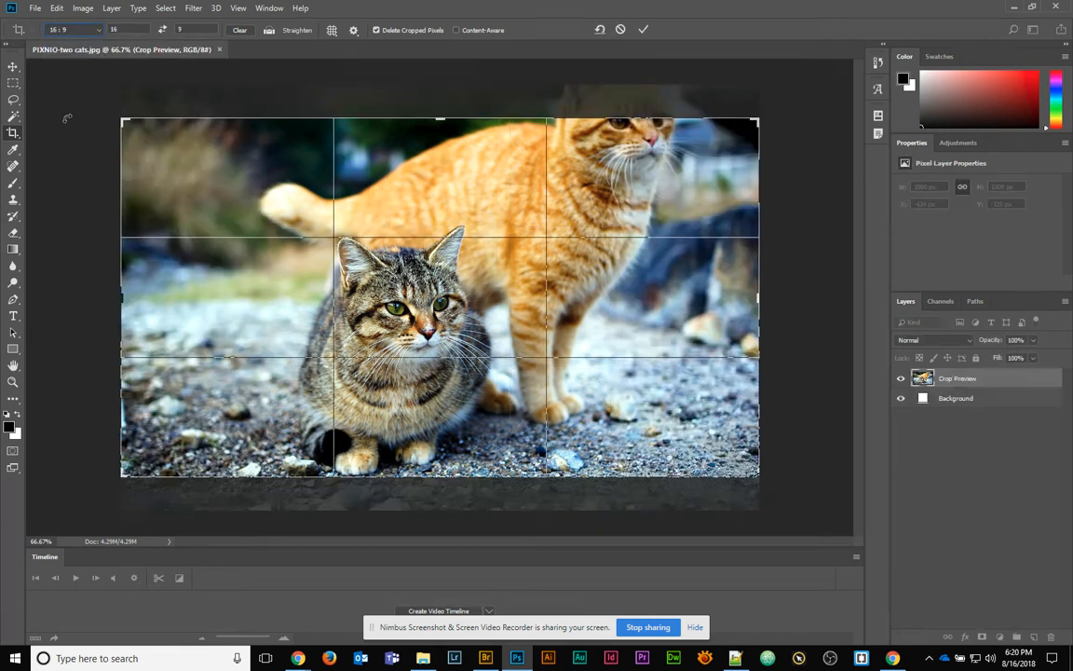
# Try the 4 x 5 in 300 ppi crop preset and swap its width and height
pyautogui.click(67, 34)
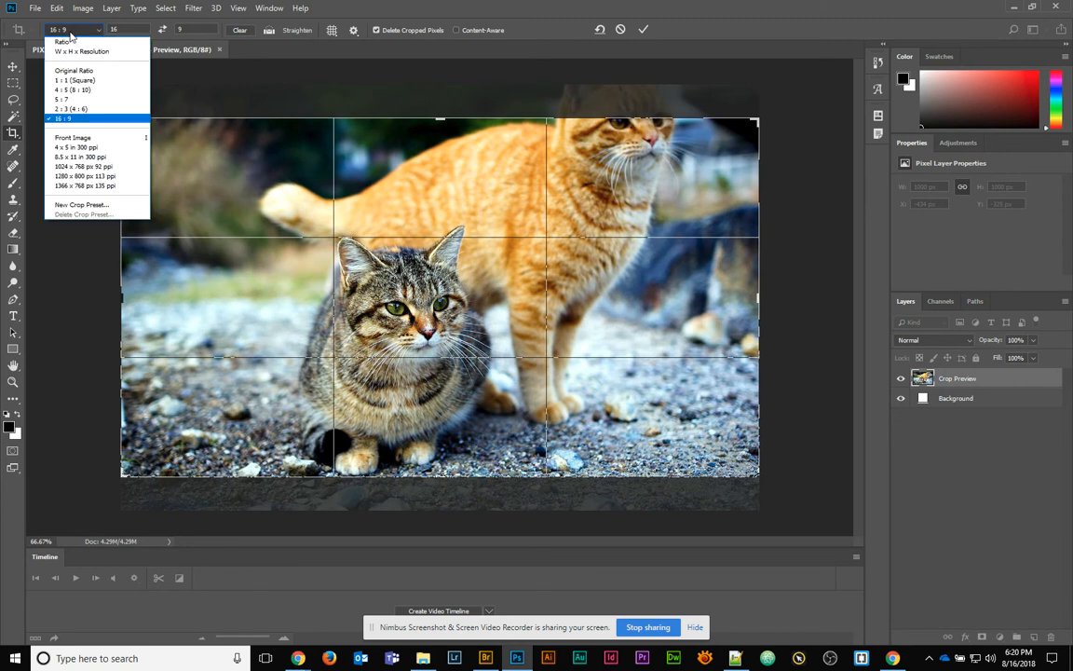
pyautogui.click(84, 148)
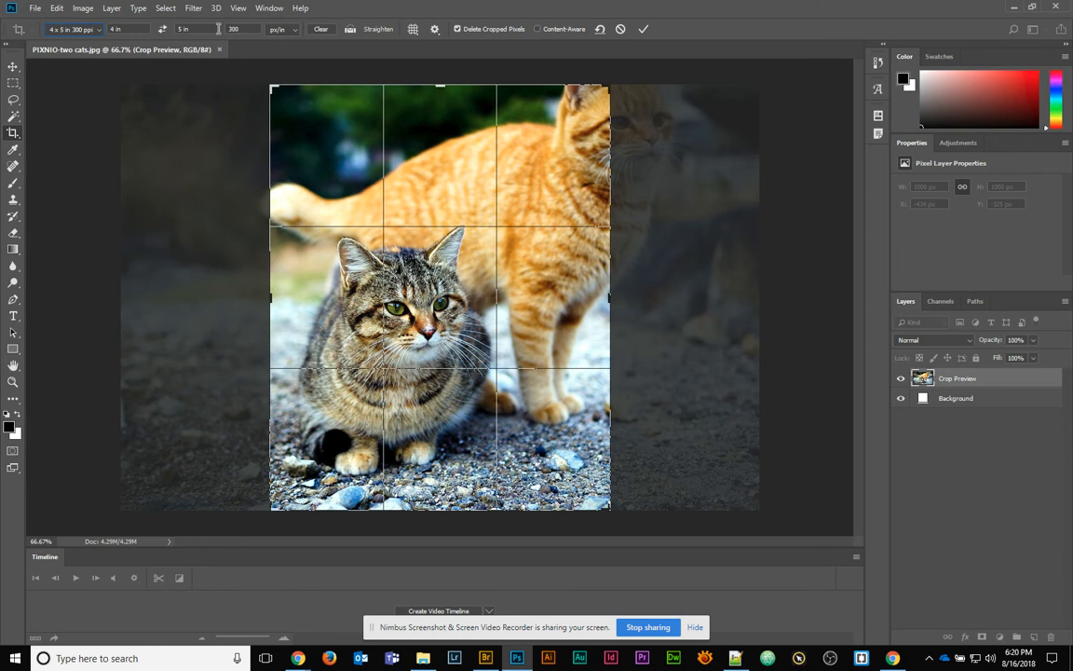
pyautogui.click(163, 30)
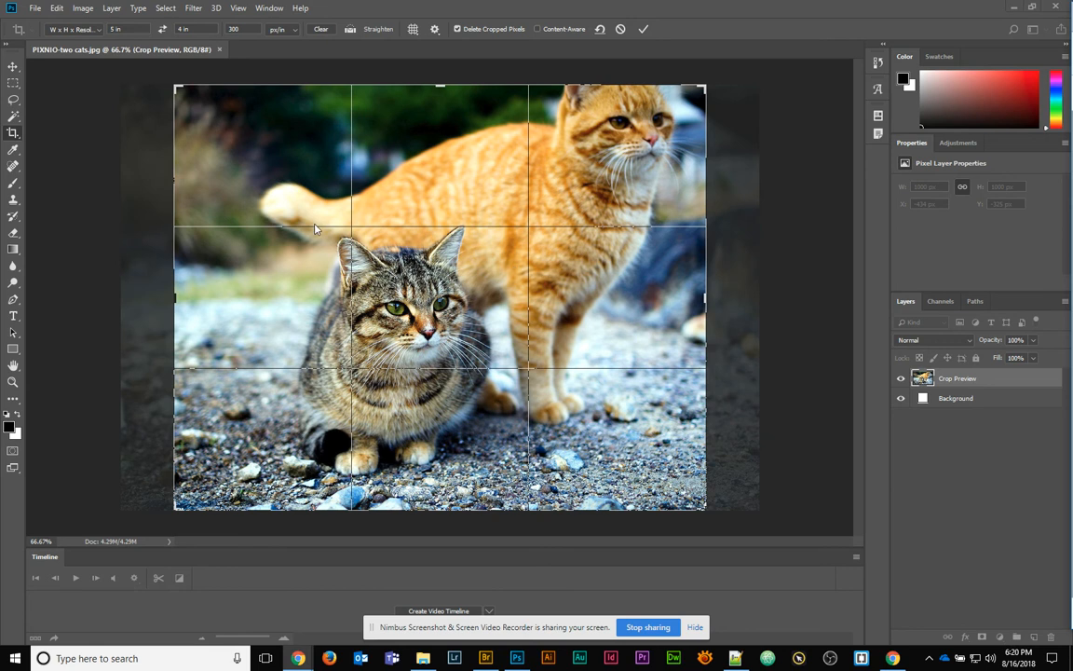
# Set the crop ratio to 1:1 (Square), then resize and reposition the crop area to about 940 px around both cats
pyautogui.click(95, 29)
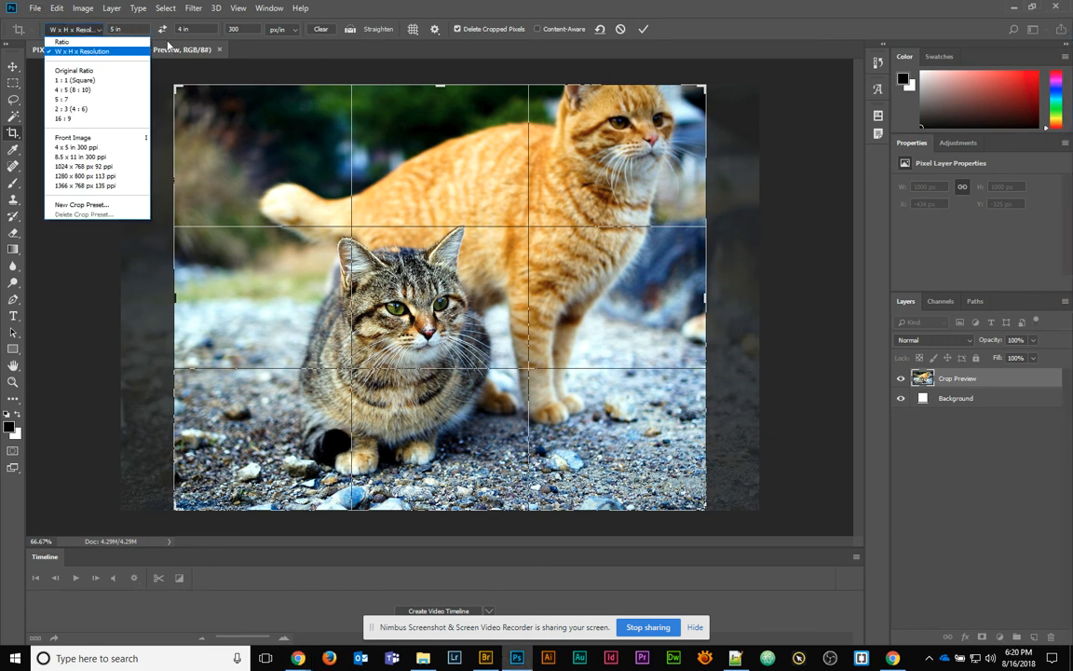
pyautogui.click(70, 80)
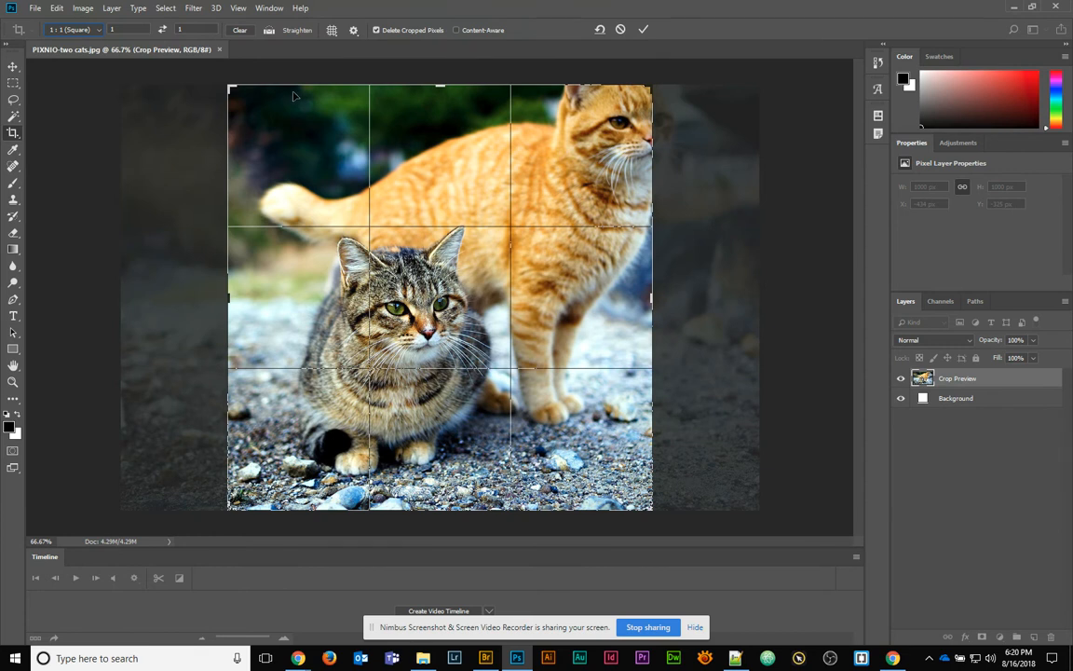
pyautogui.moveTo(229, 85); pyautogui.dragTo(262, 117)
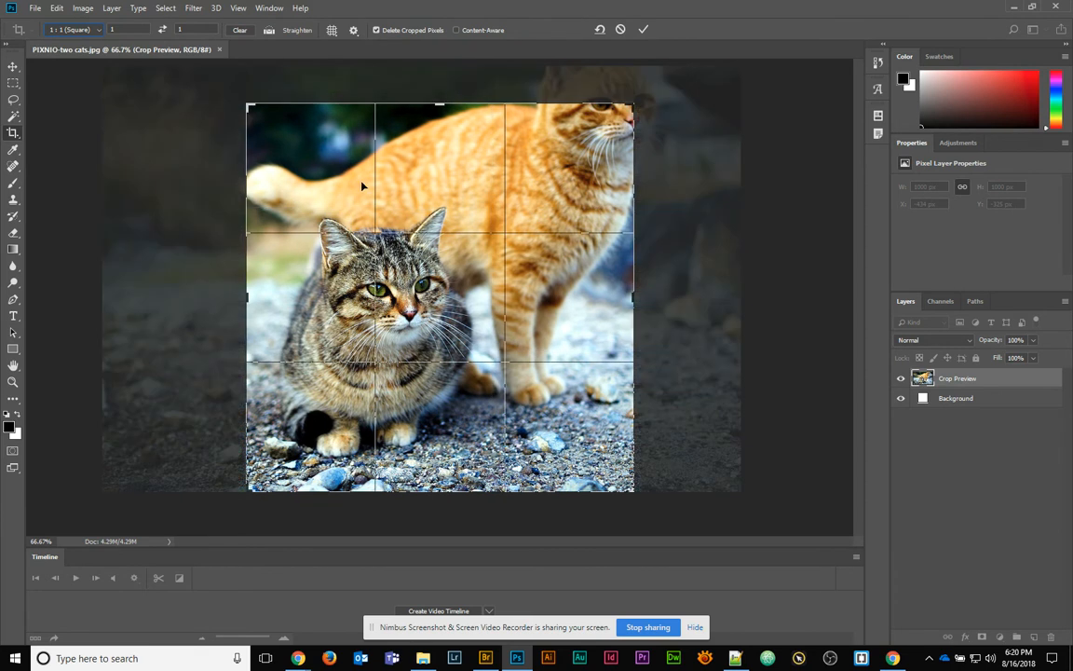
pyautogui.moveTo(421, 213); pyautogui.dragTo(377, 258)
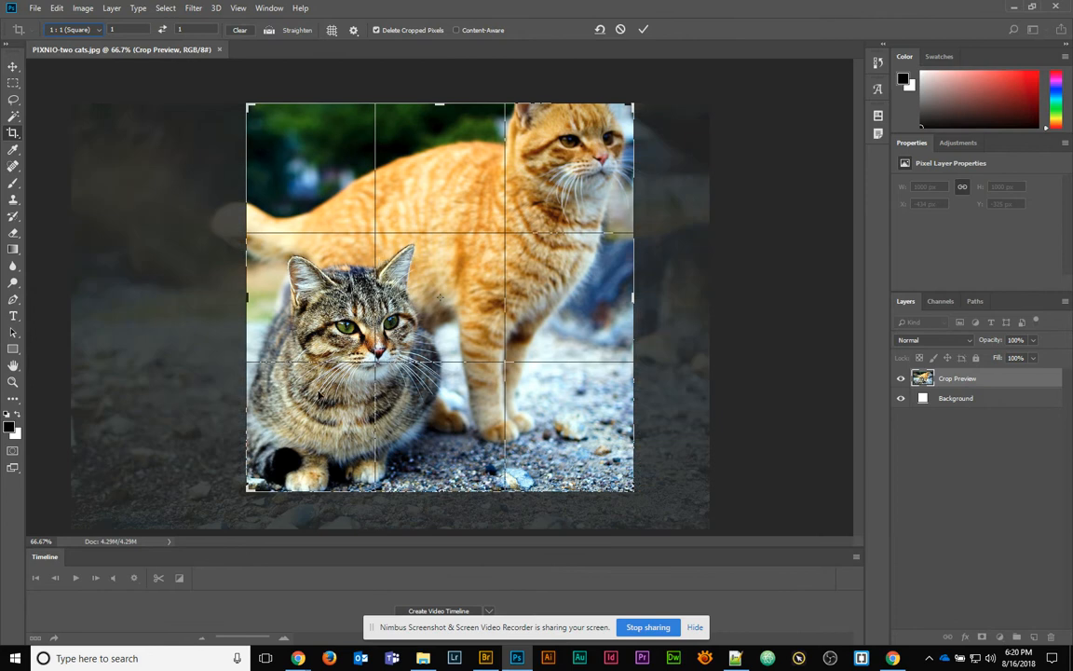
pyautogui.moveTo(246, 489); pyautogui.dragTo(242, 495)
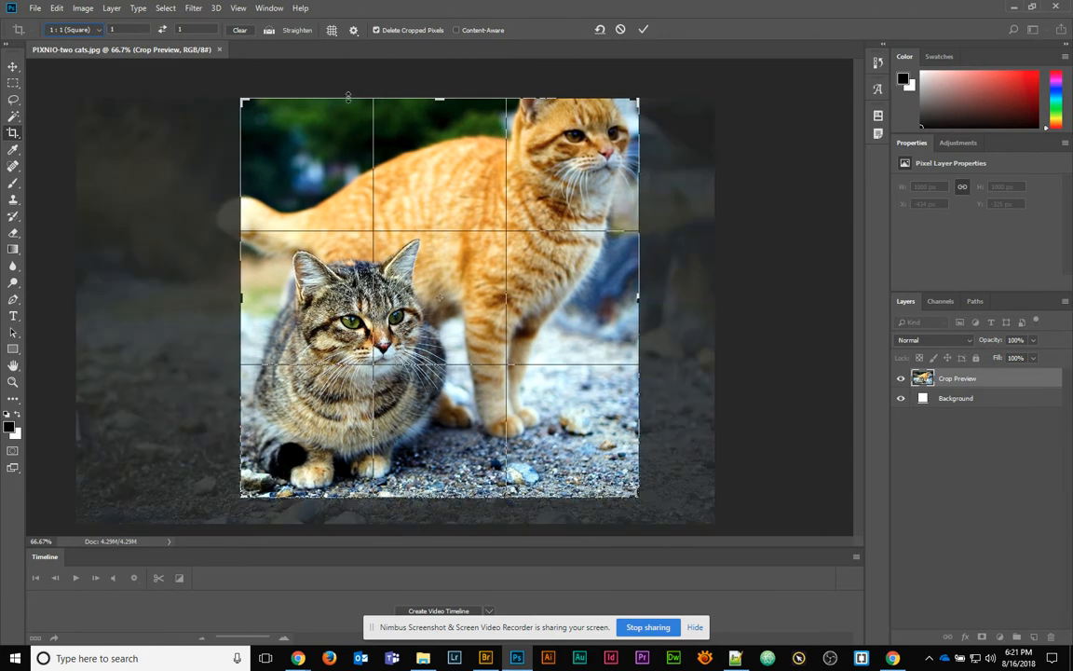
# Set the crop shield's opacity to 80%, keeping its color on Match Canvas
pyautogui.click(353, 31)
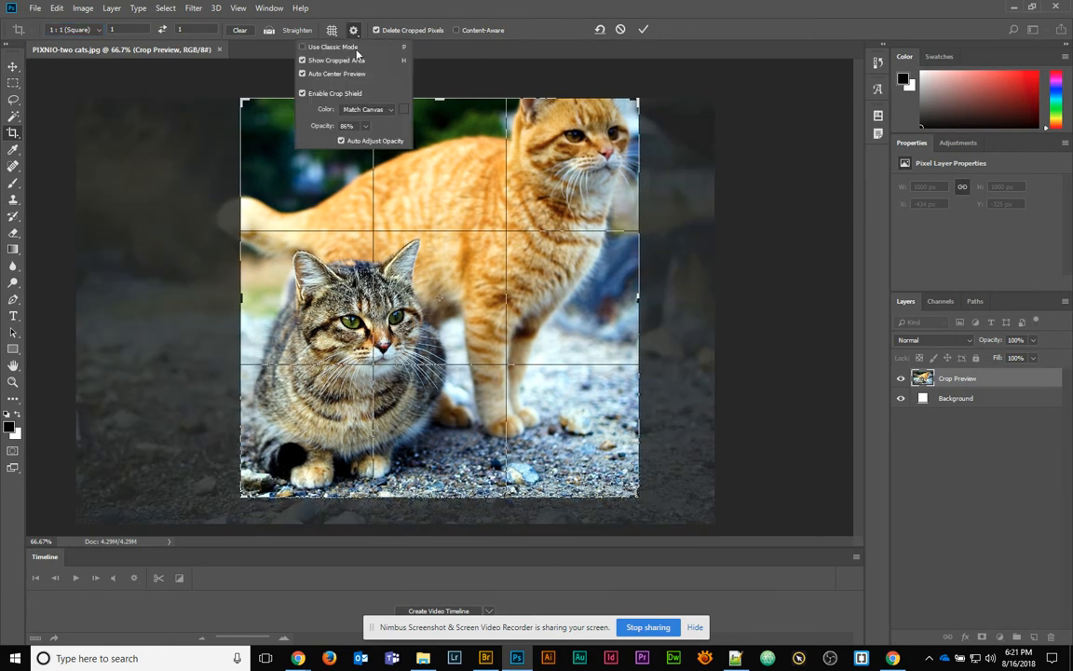
pyautogui.click(389, 110)
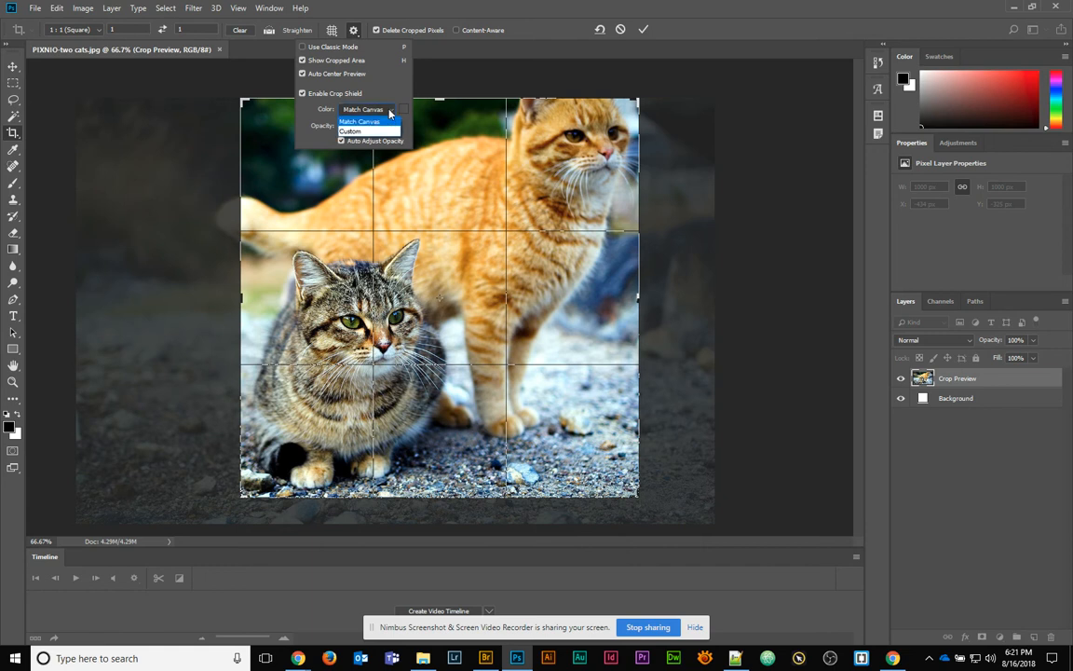
pyautogui.click(352, 125)
pyautogui.click(364, 127)
pyautogui.moveTo(364, 144); pyautogui.dragTo(392, 149)
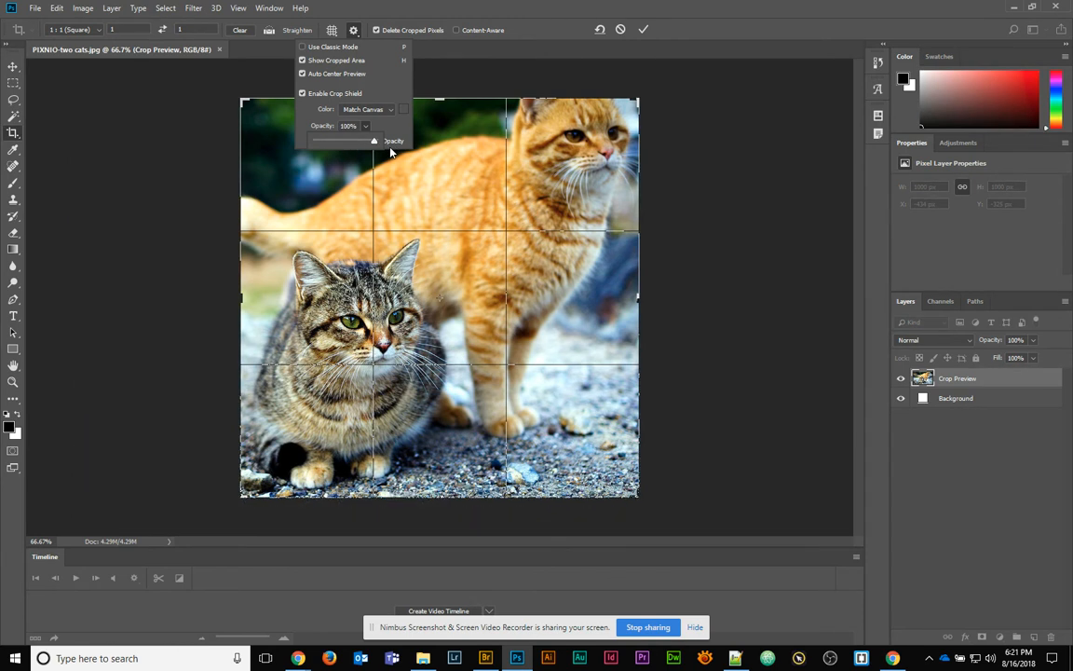
pyautogui.moveTo(376, 144); pyautogui.dragTo(361, 111)
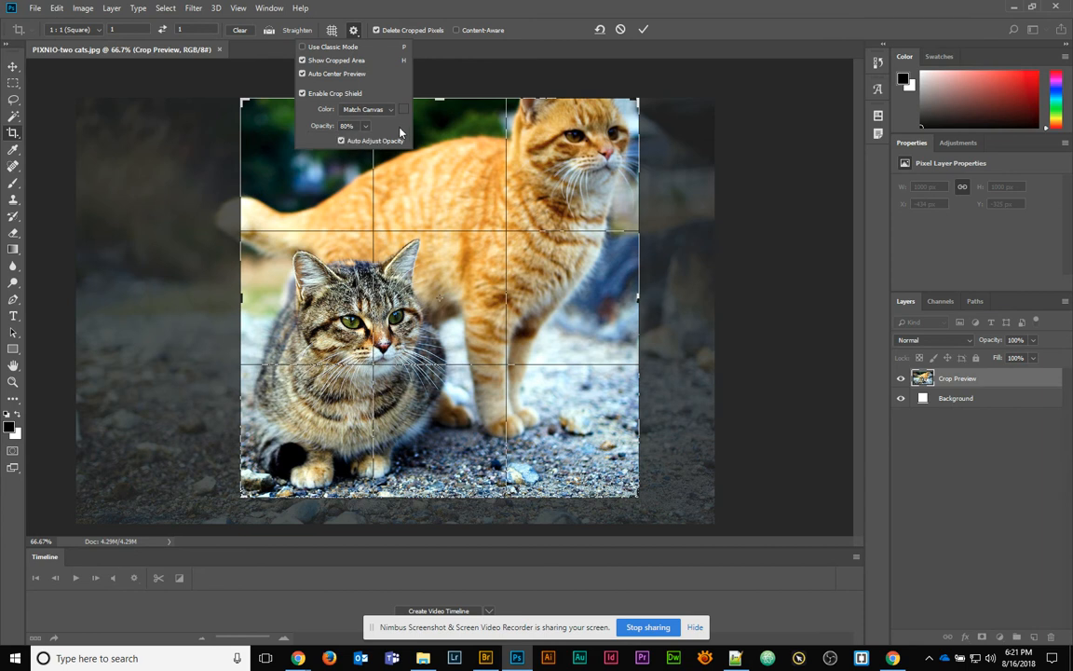
# Toggle Classic Mode on and back off for the Crop tool, and apply the square crop
pyautogui.click(348, 49)
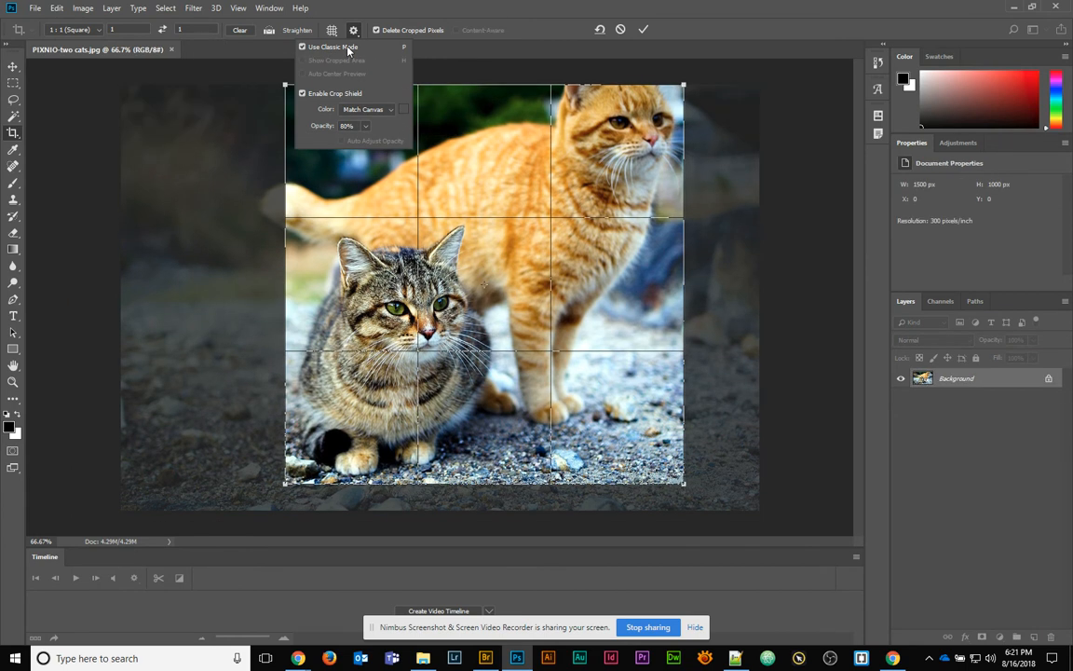
pyautogui.click(348, 49)
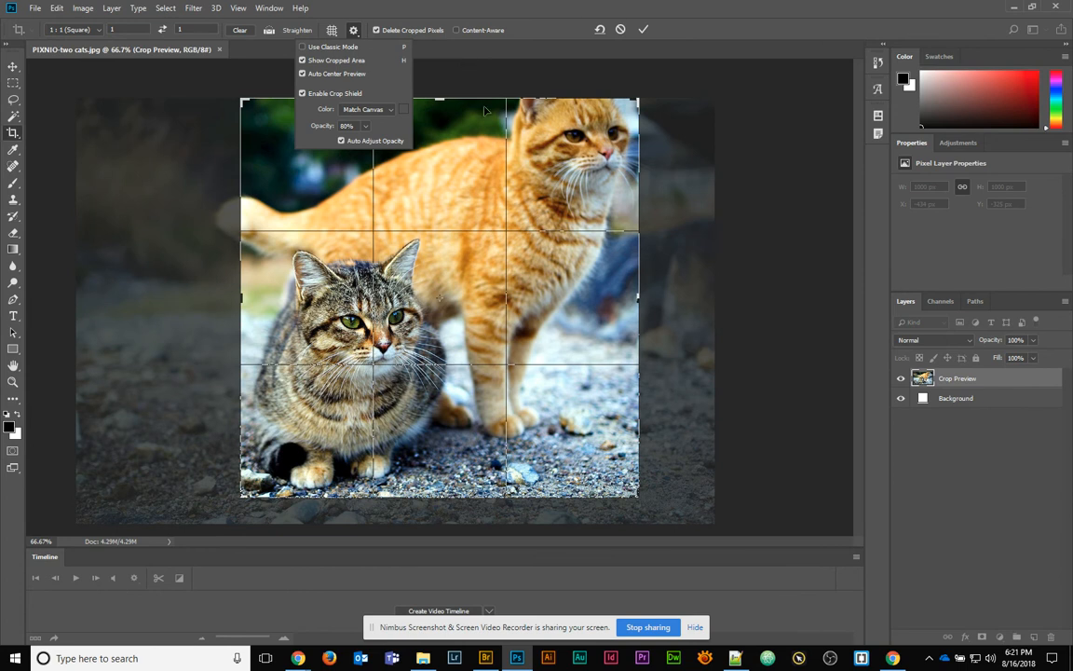
pyautogui.click(452, 289)
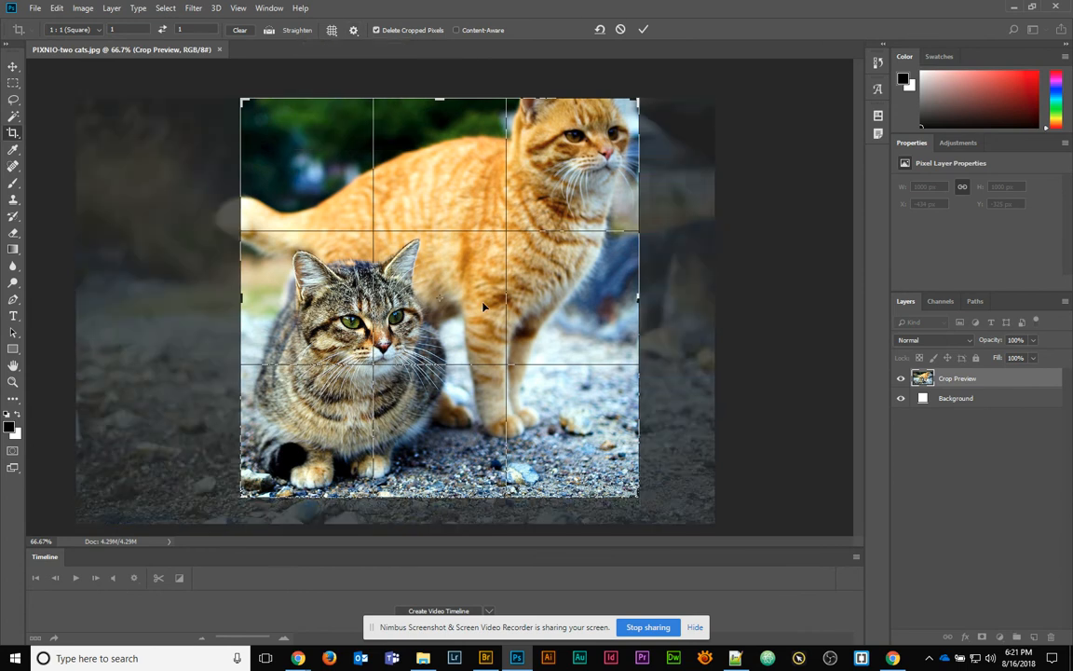
pyautogui.press('Return')
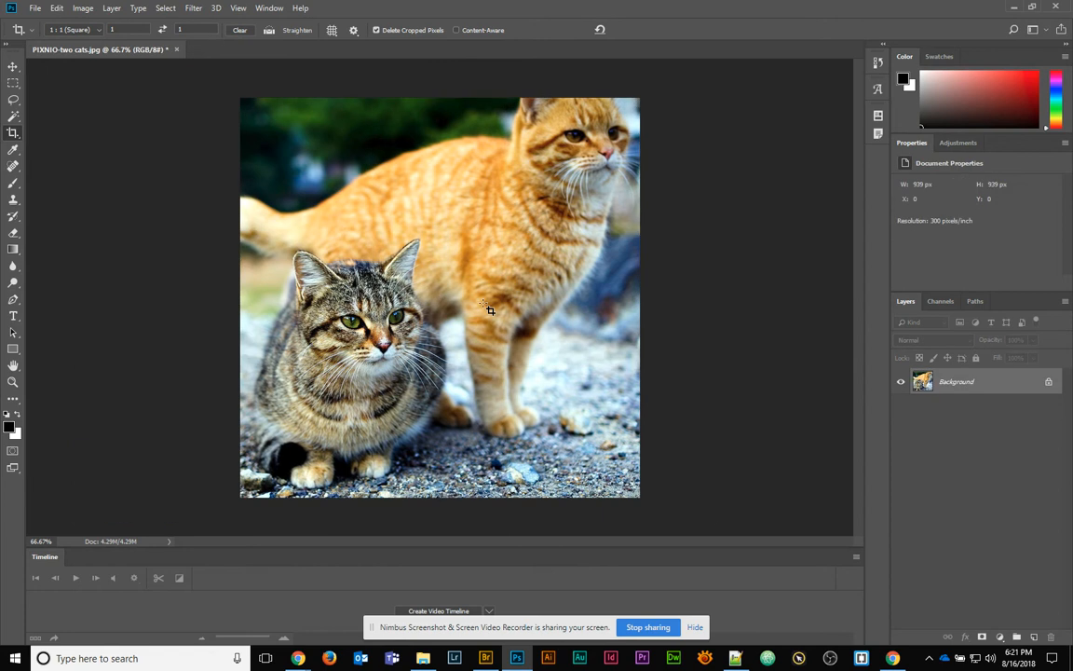
# Check the cropped image's pixel dimensions and resolution in the Image Size dialog, leaving them as they are
pyautogui.click(82, 9)
pyautogui.click(122, 99)
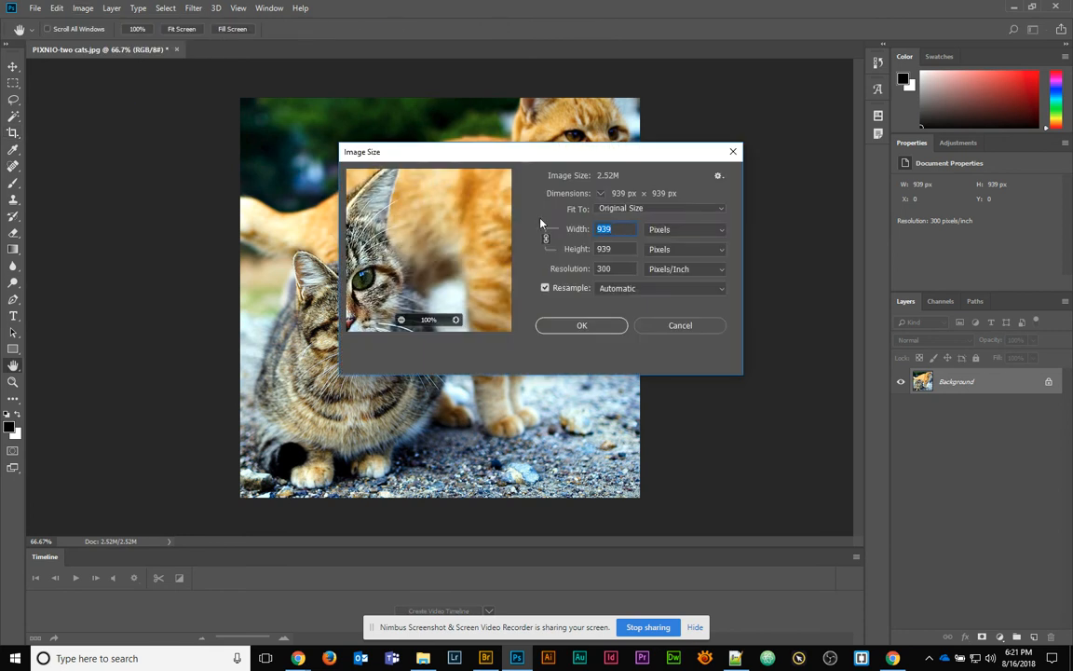
pyautogui.click(622, 250)
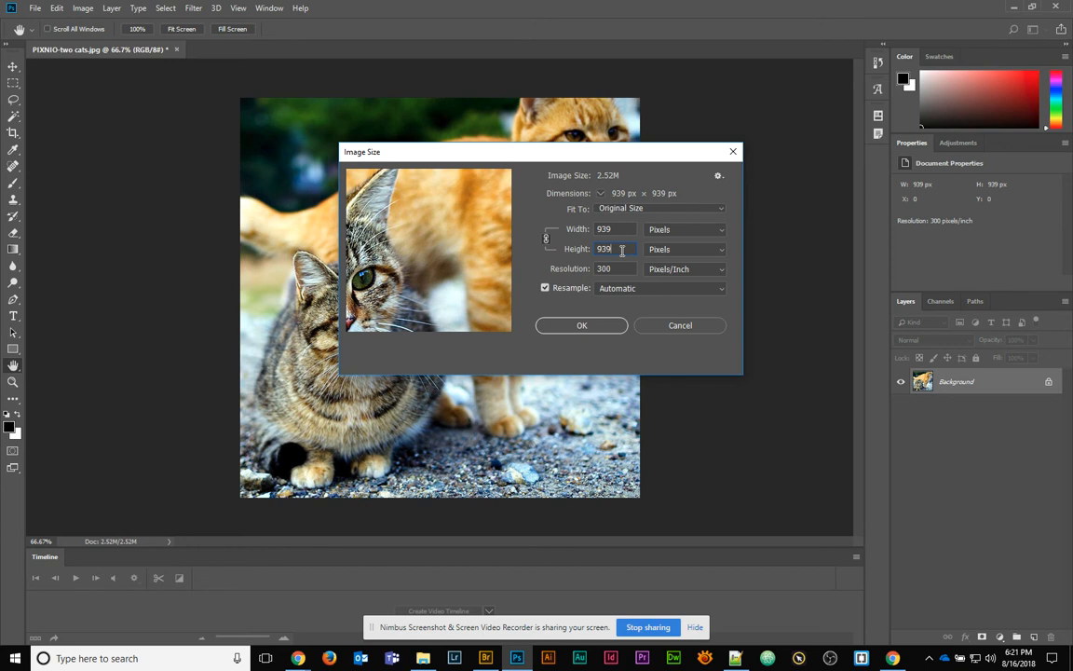
pyautogui.click(581, 325)
pyautogui.press('c')
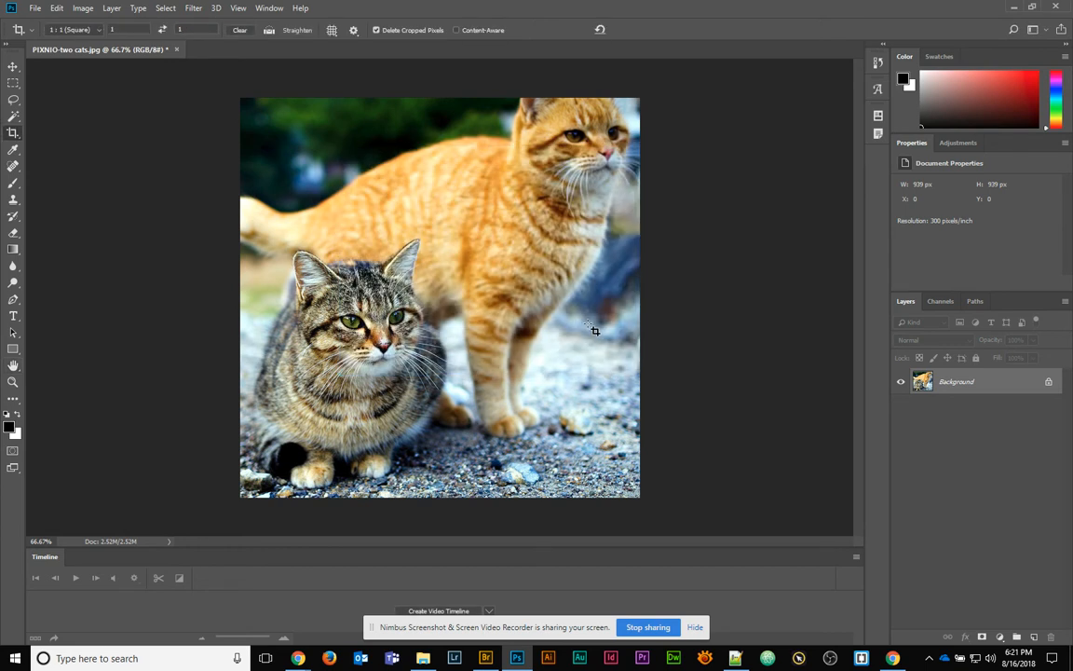
# Save a JPEG copy of the cropped image as PIXNIO-two cats-square.jpg in the 04-CropingImages folder at quality 10
pyautogui.click(35, 7)
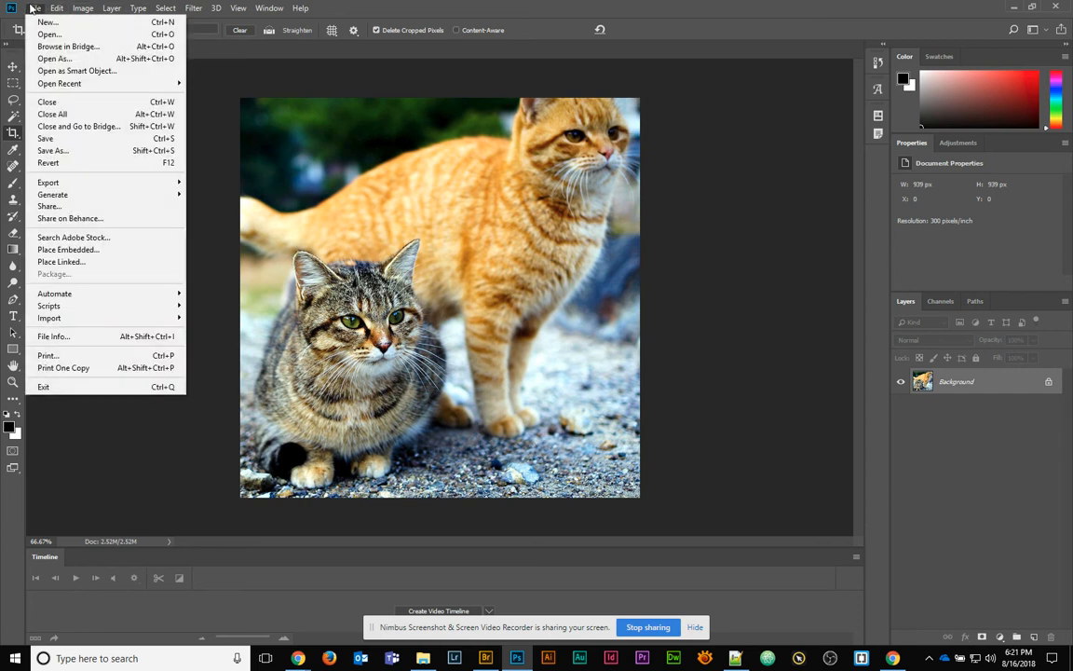
pyautogui.click(57, 151)
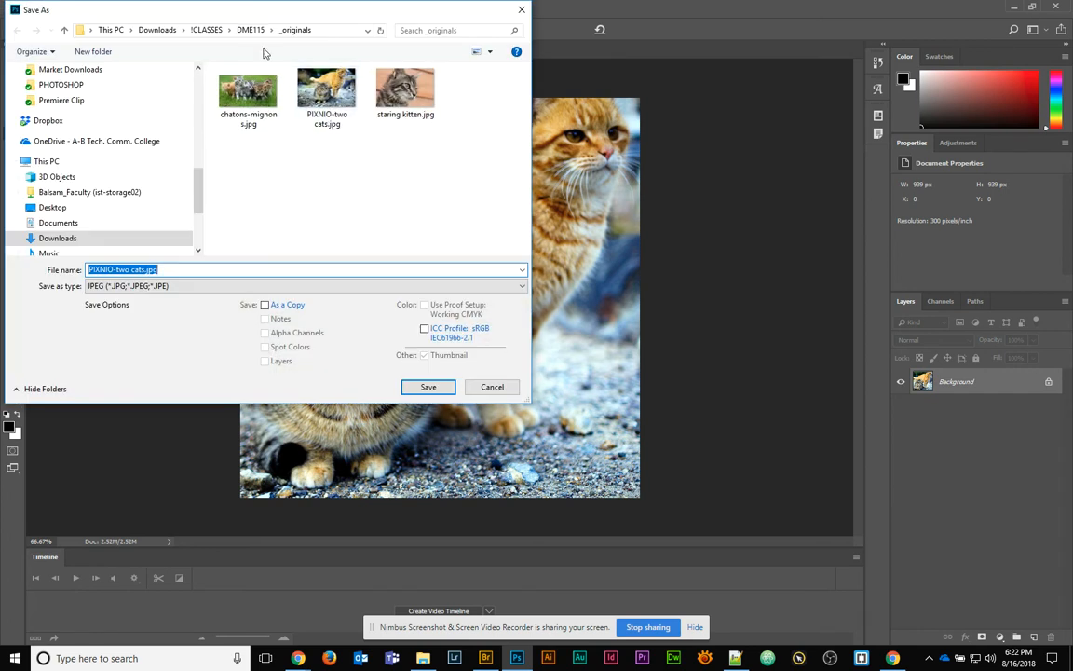
pyautogui.click(237, 31)
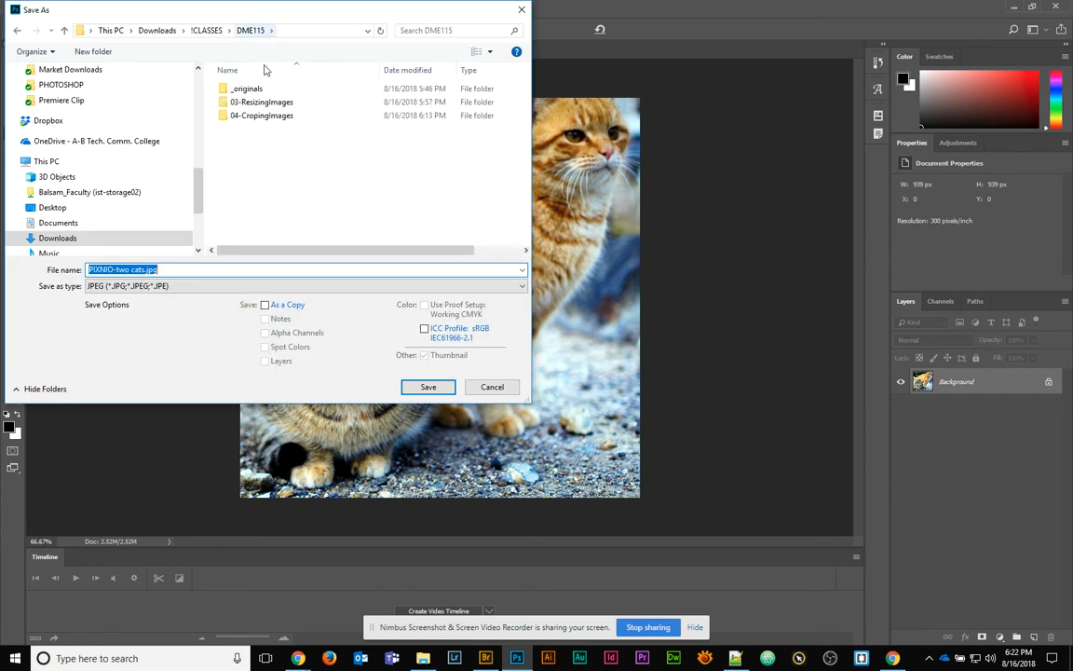
pyautogui.doubleClick(254, 114)
pyautogui.click(145, 269)
pyautogui.click(145, 269)
pyautogui.write('-square')
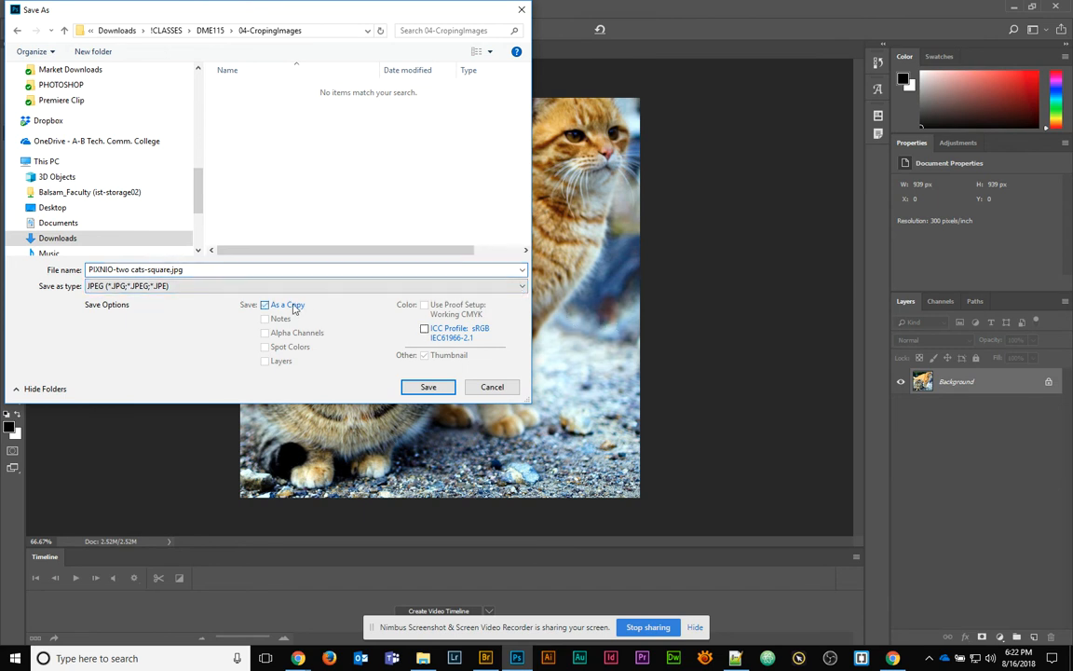
pyautogui.click(410, 384)
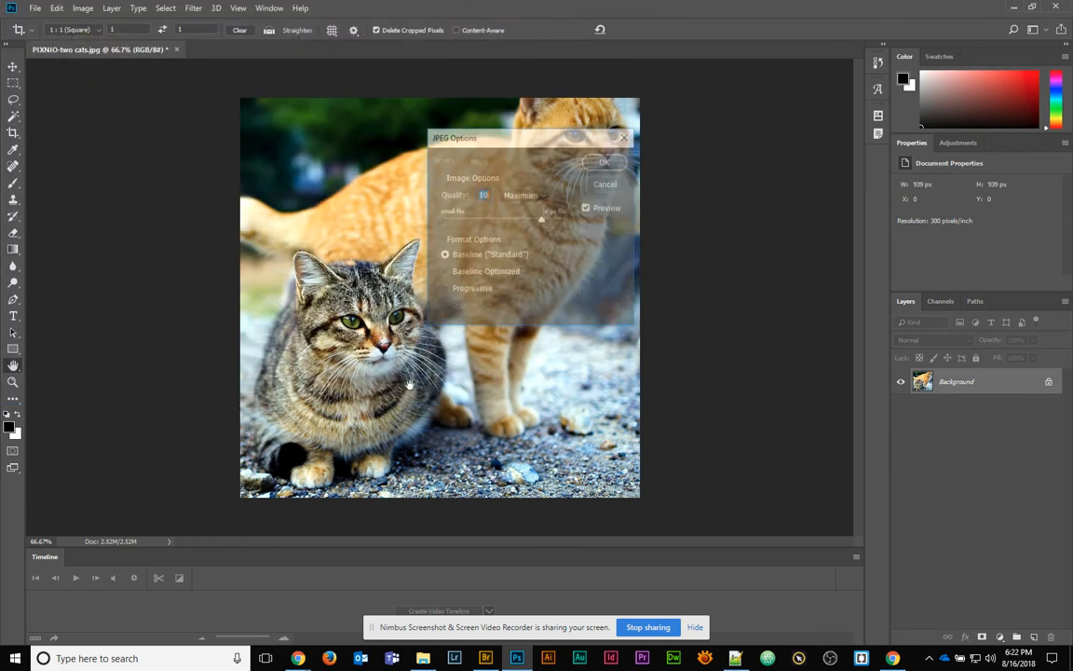
pyautogui.click(604, 162)
# Revert the photo to its saved version, and set the Crop tool to W x H x Resolution with 7 in by 5 in at 150 px/in
pyautogui.click(29, 9)
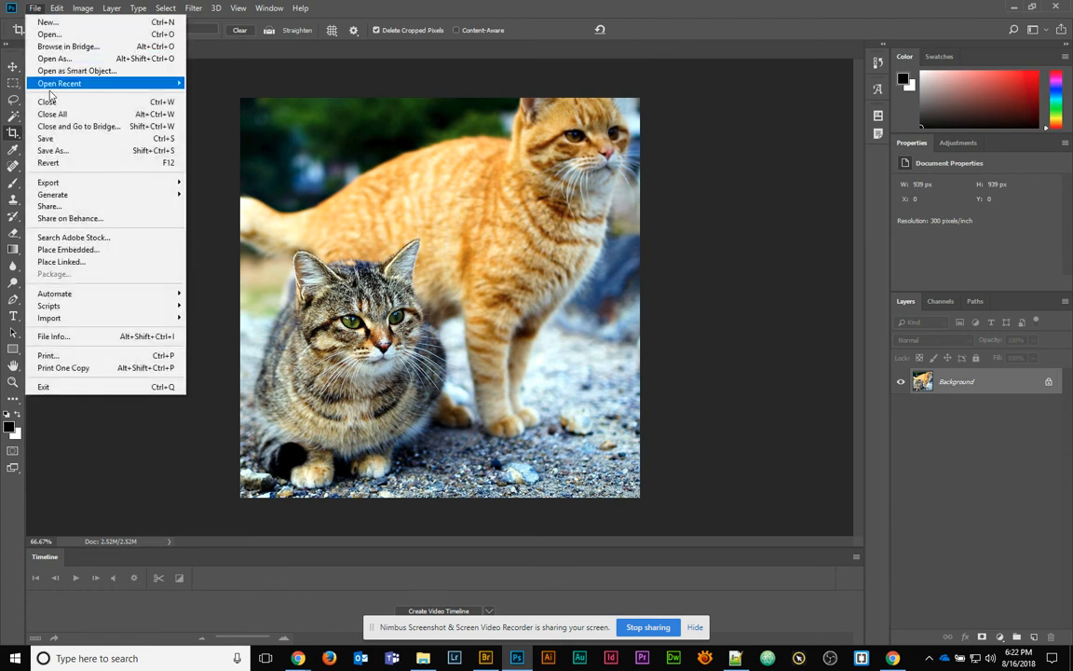
pyautogui.click(78, 165)
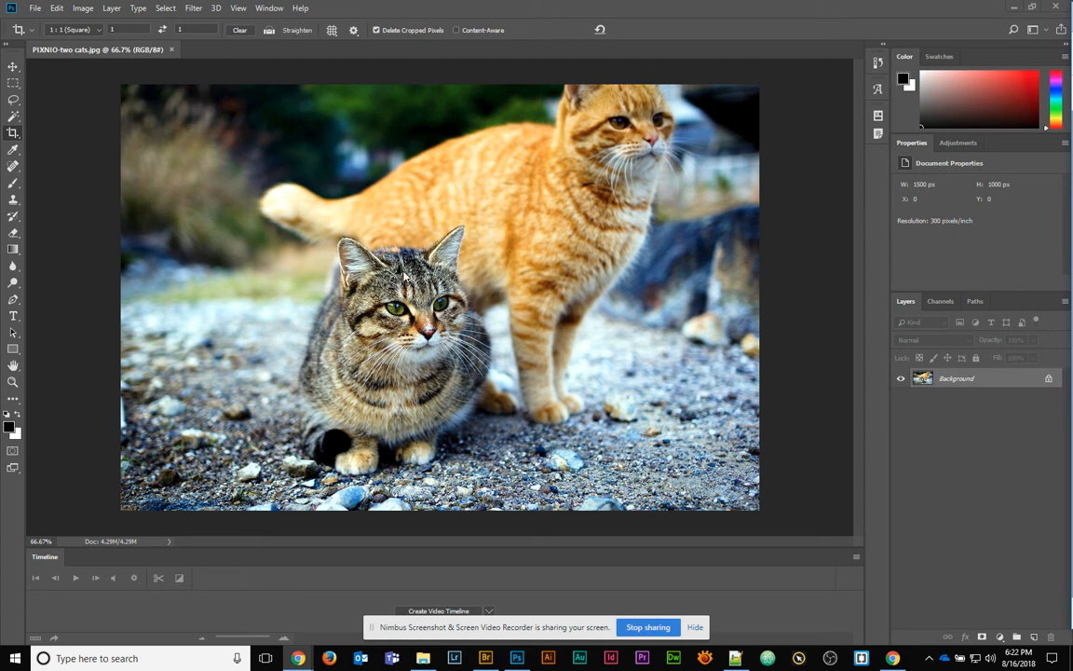
pyautogui.click(89, 30)
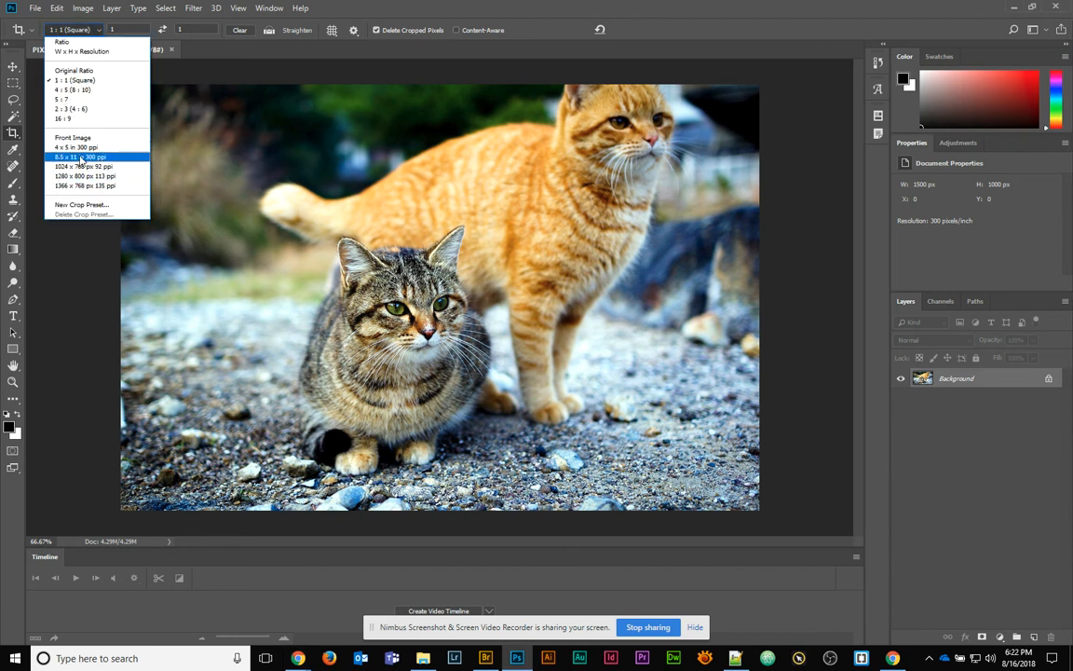
pyautogui.click(76, 54)
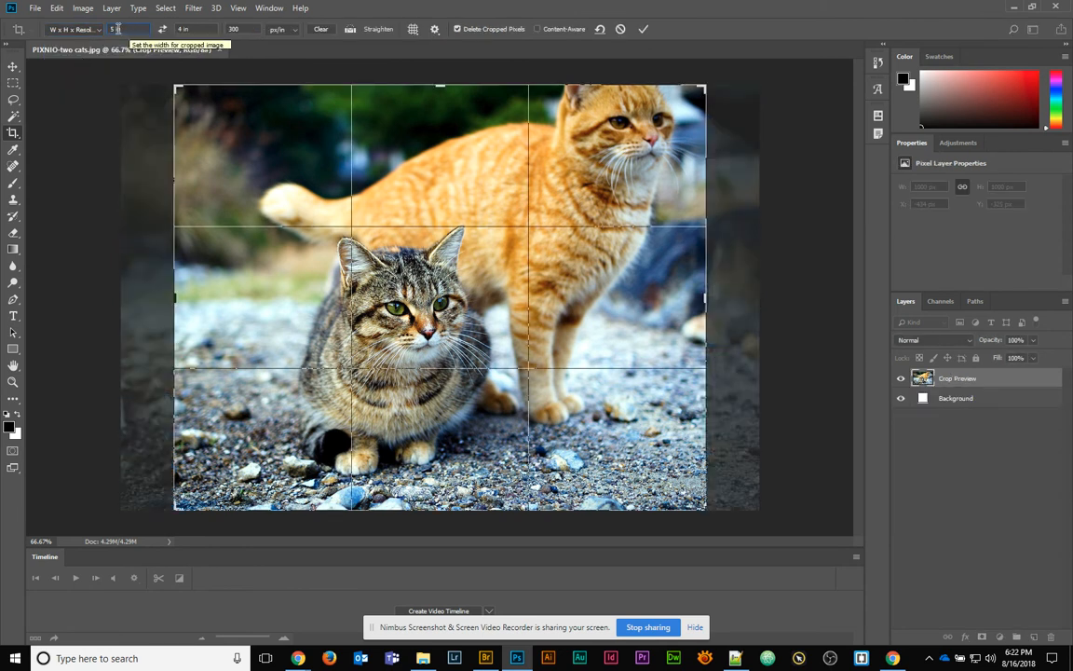
pyautogui.moveTo(118, 29); pyautogui.dragTo(107, 34)
pyautogui.write('7')
pyautogui.press('Return')
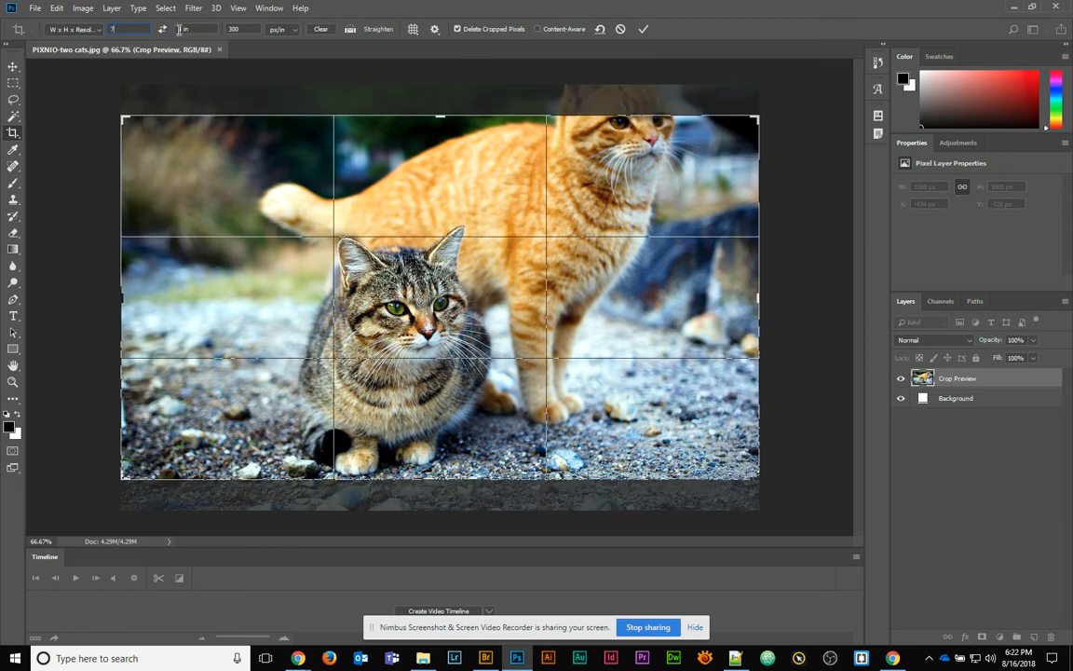
pyautogui.moveTo(192, 28); pyautogui.dragTo(176, 29)
pyautogui.write('5')
pyautogui.press('Tab')
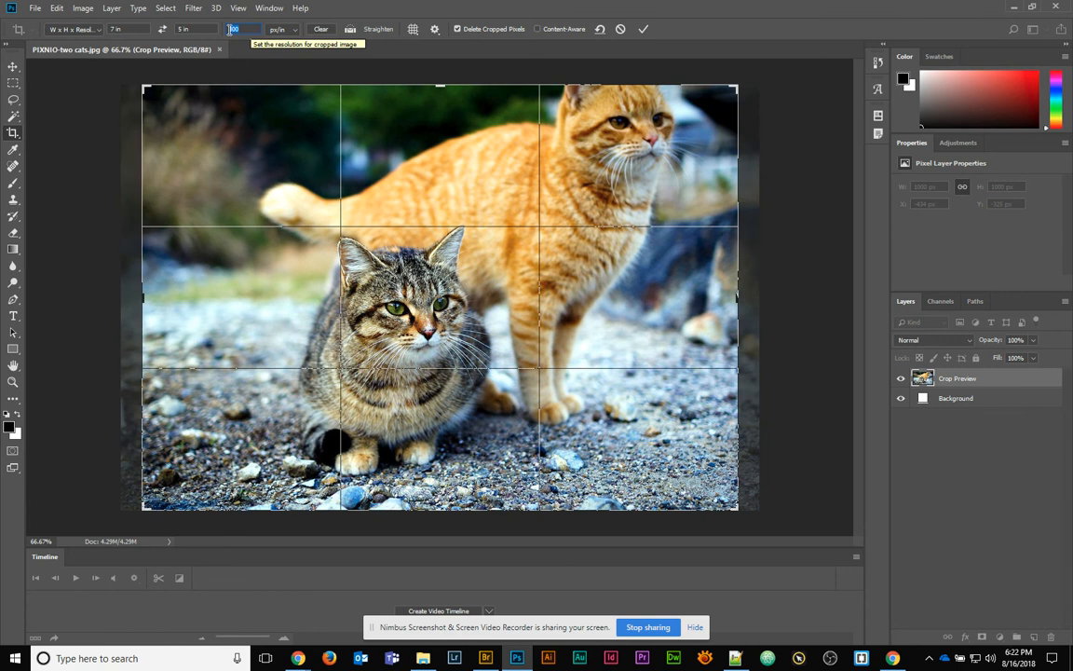
pyautogui.write('150')
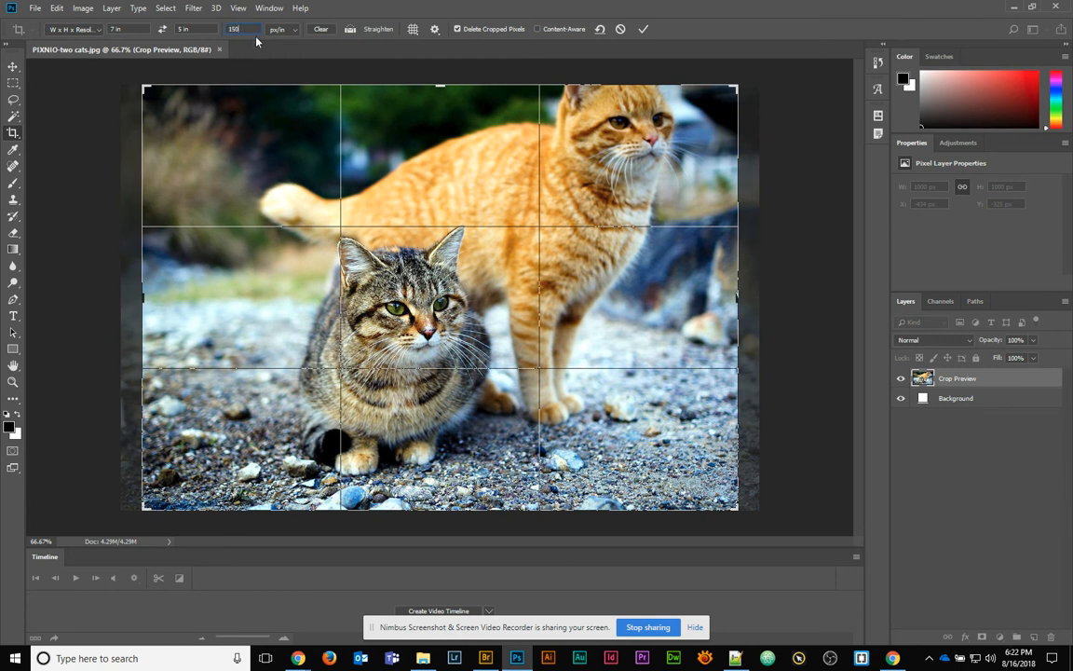
# Try a crop width of 7 px, and set the width back to 7 in
pyautogui.click(184, 28)
pyautogui.click(105, 33)
pyautogui.write('7px')
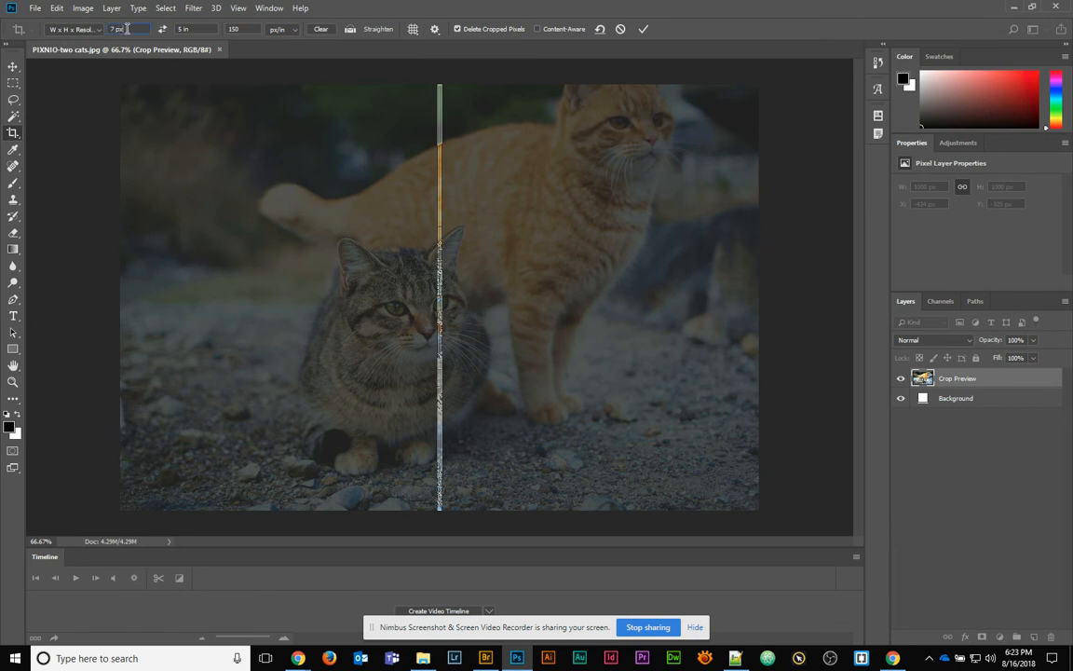
pyautogui.write('7')
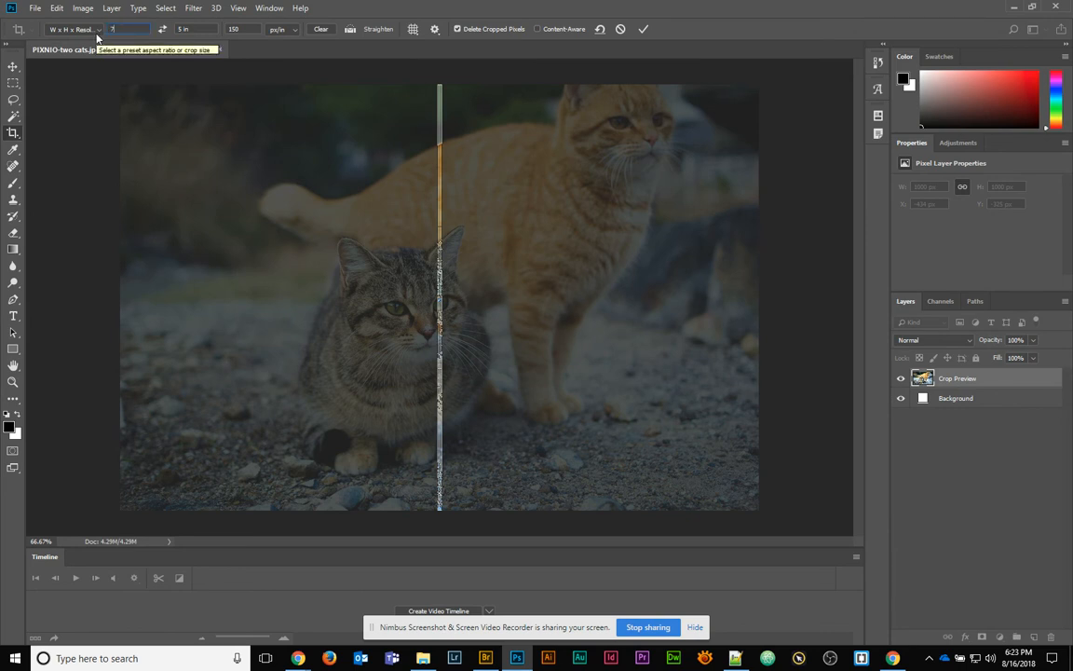
pyautogui.moveTo(131, 27); pyautogui.dragTo(89, 37)
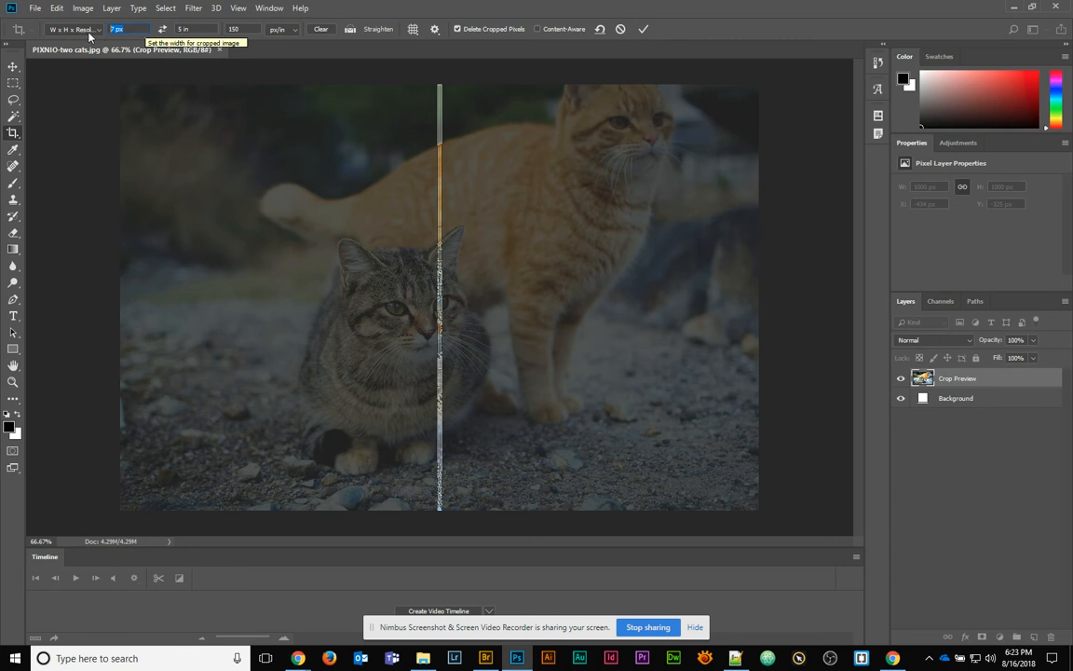
pyautogui.write('7 in')
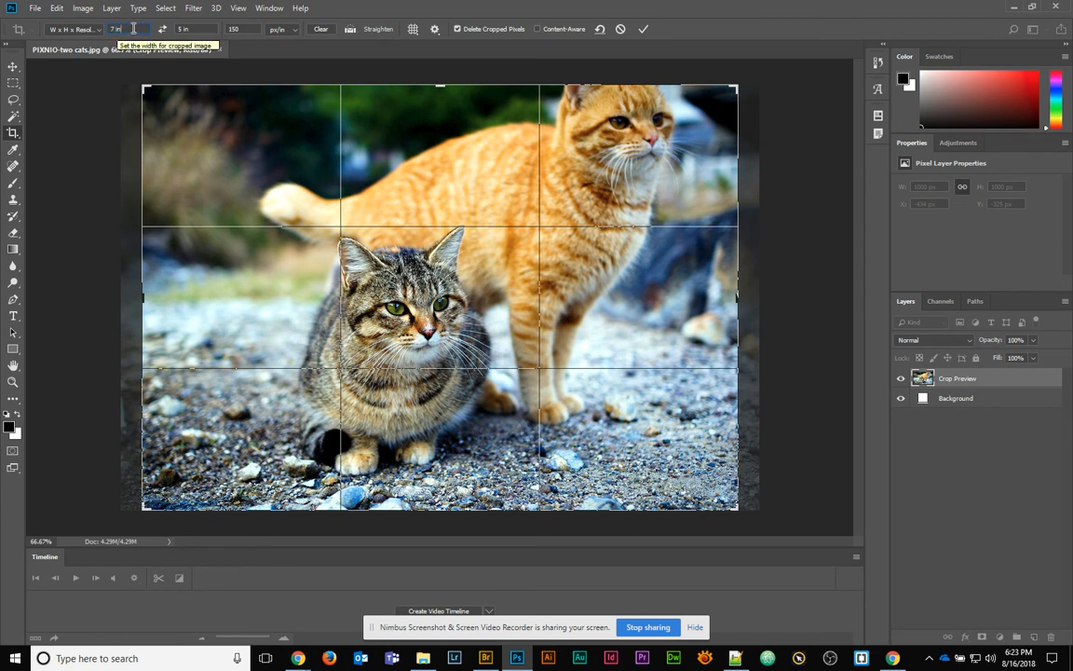
# Reposition and shrink the crop area around both cats, keep the Rule of Thirds overlay, and apply the crop
pyautogui.moveTo(456, 312); pyautogui.dragTo(421, 339)
pyautogui.moveTo(132, 456); pyautogui.dragTo(163, 495)
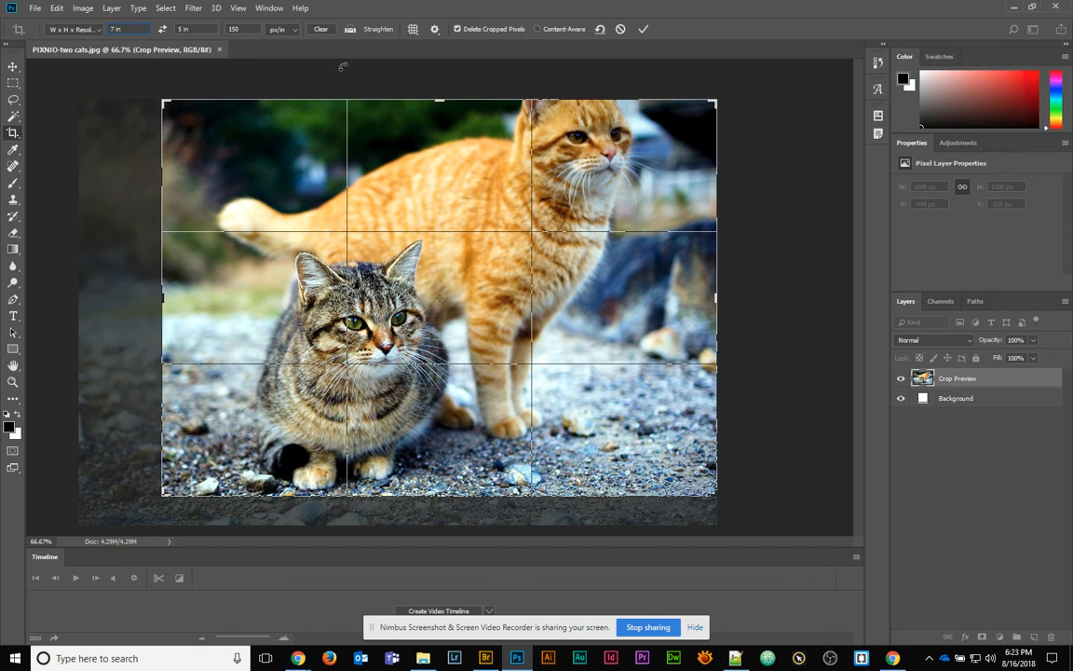
pyautogui.click(412, 29)
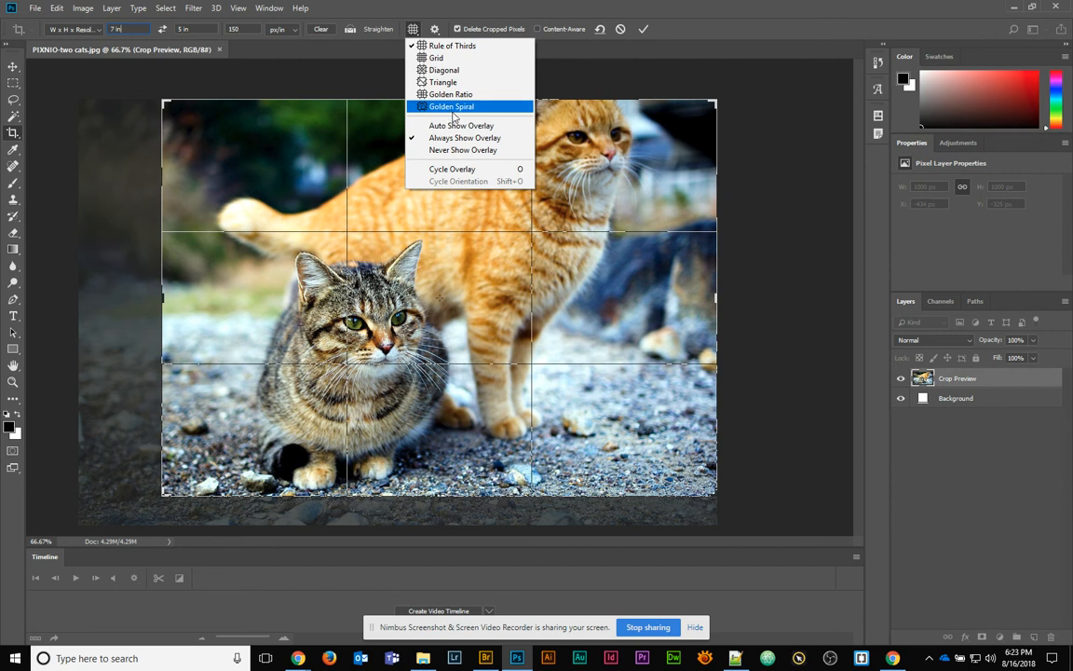
pyautogui.click(314, 286)
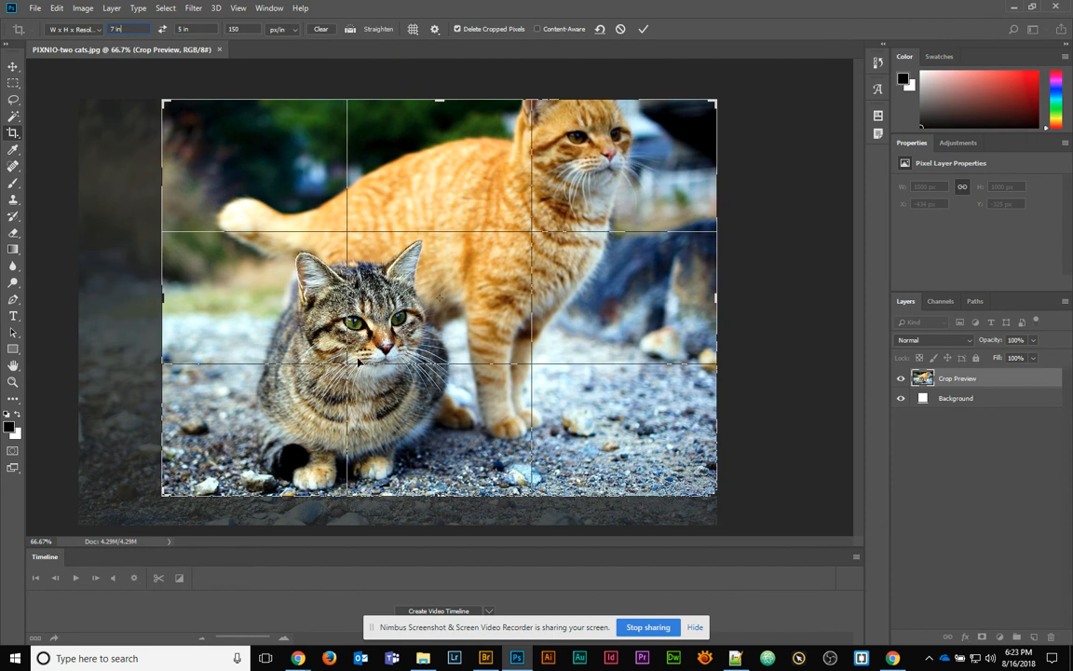
pyautogui.click(644, 30)
# Save a JPEG copy of the image as PIXNIO-two cats-7x5.jpg in the 04-CropingImages folder at quality 10
pyautogui.click(34, 8)
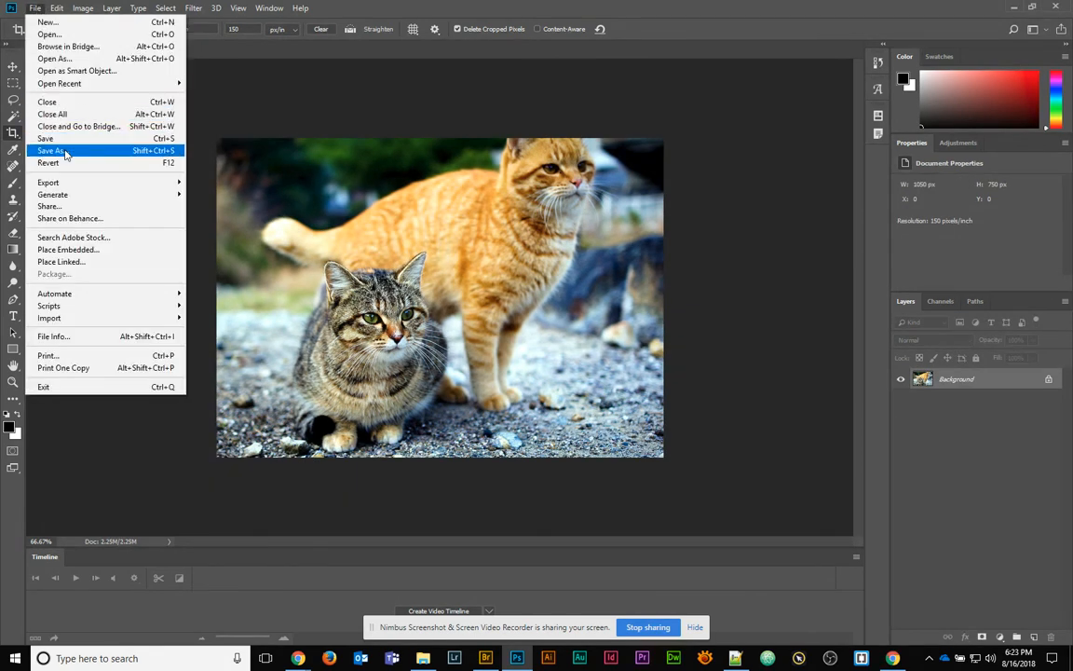
pyautogui.click(65, 151)
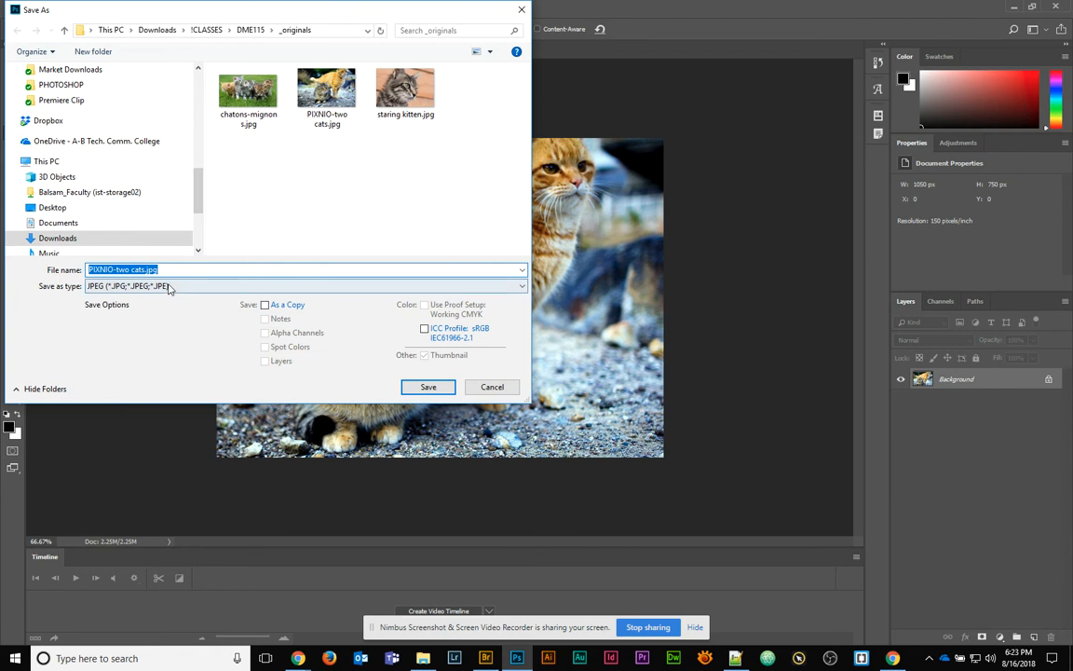
pyautogui.click(249, 30)
pyautogui.doubleClick(284, 114)
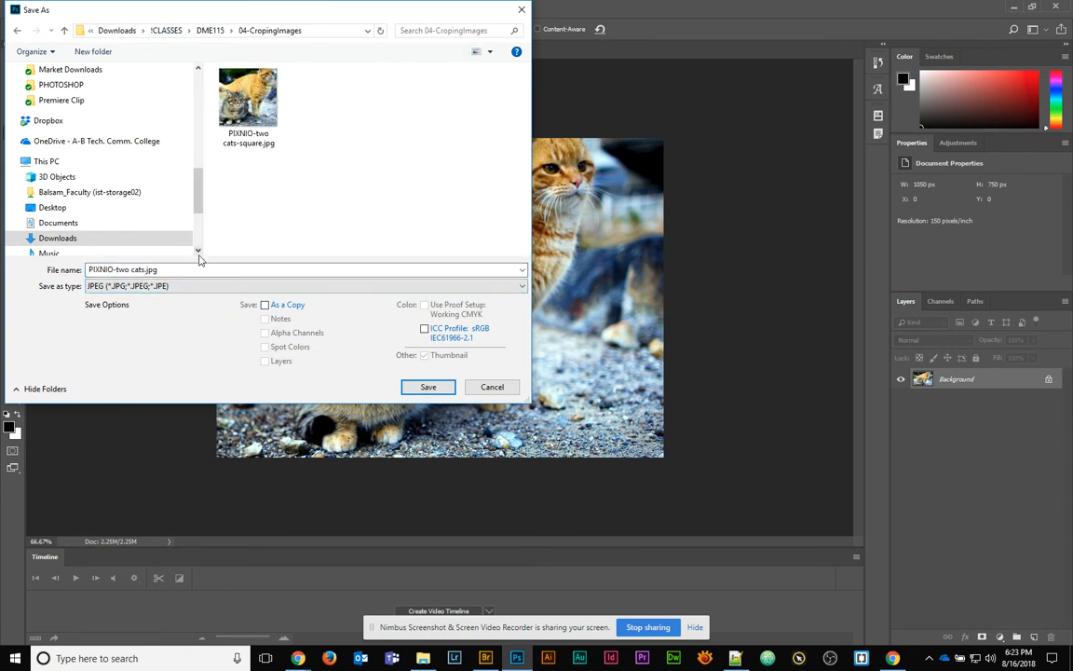
pyautogui.click(142, 270)
pyautogui.click(143, 271)
pyautogui.write('s')
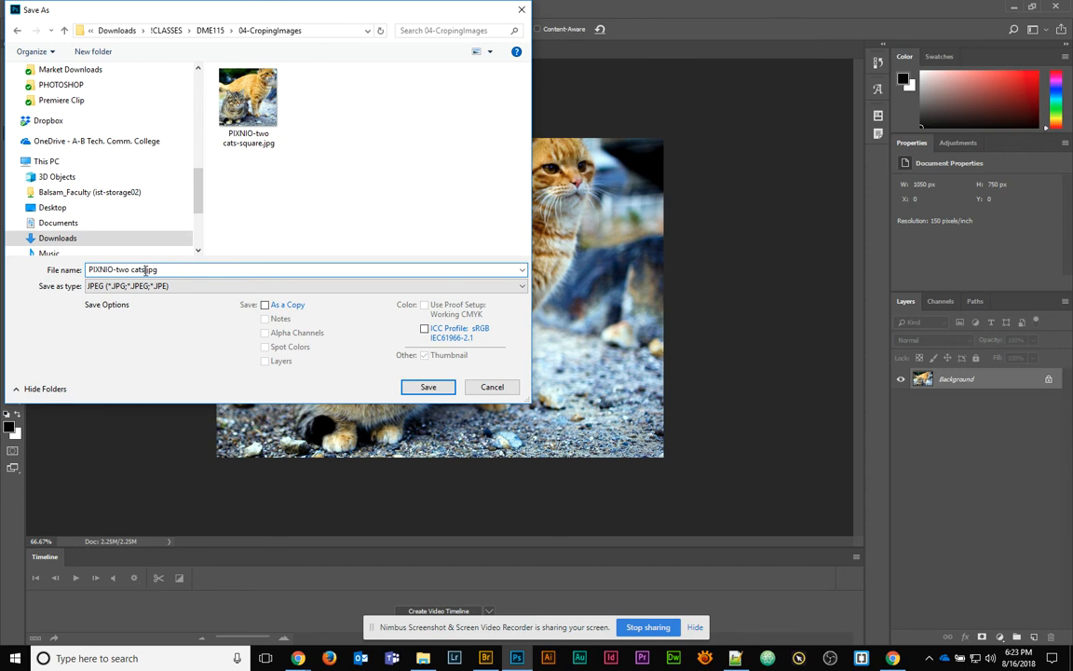
pyautogui.write('-7x5')
pyautogui.click(421, 385)
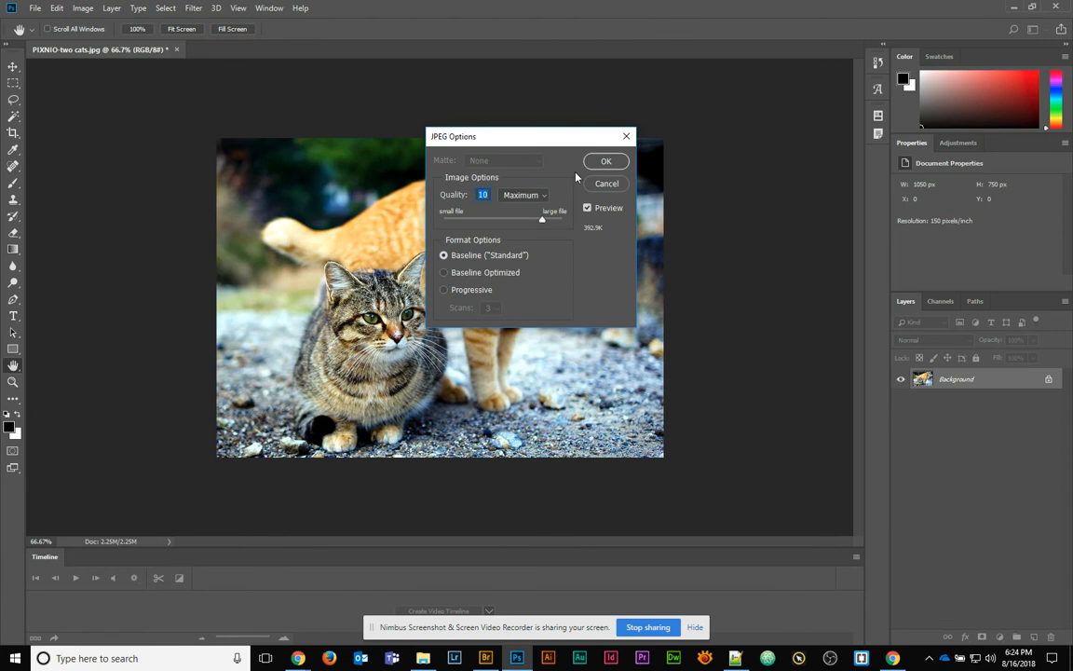
pyautogui.click(605, 161)
# Revert the photo to its saved version, and set the crop size to 3 in by 3 in at 100 px/in
pyautogui.click(35, 8)
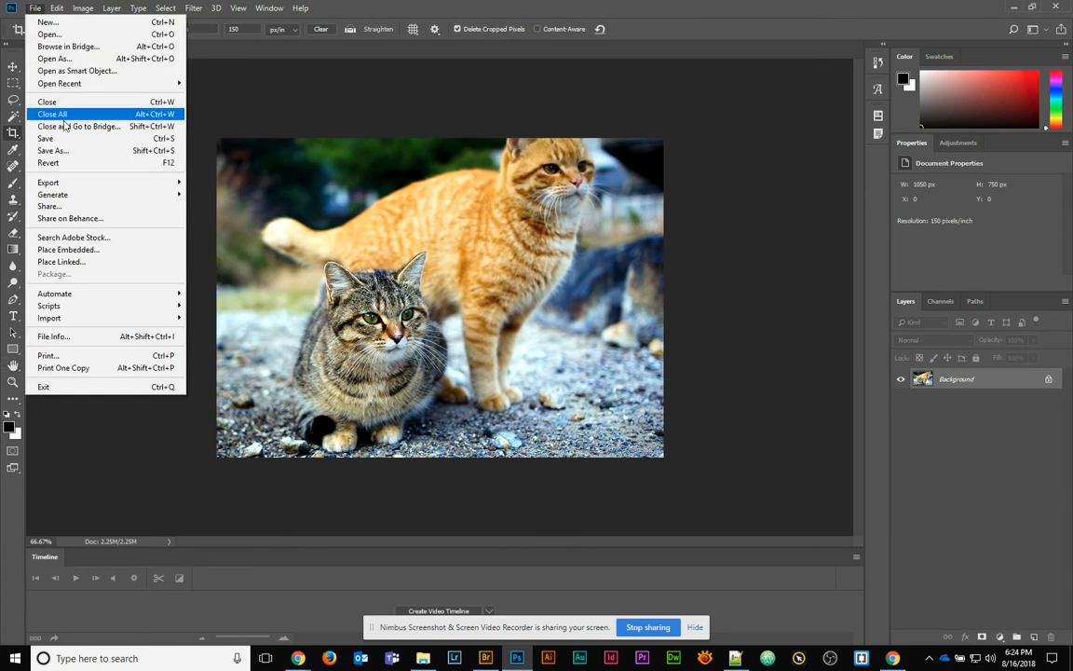
pyautogui.click(71, 160)
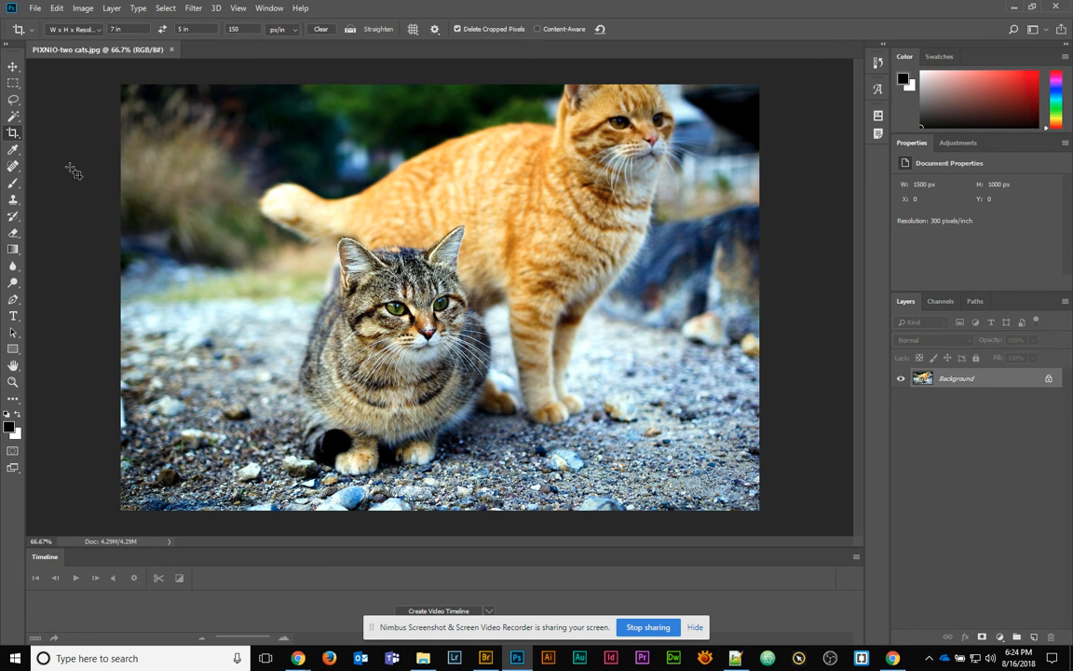
pyautogui.click(110, 29)
pyautogui.write('3')
pyautogui.press('Tab')
pyautogui.write('3')
pyautogui.press('Tab')
pyautogui.press('BackSpace')
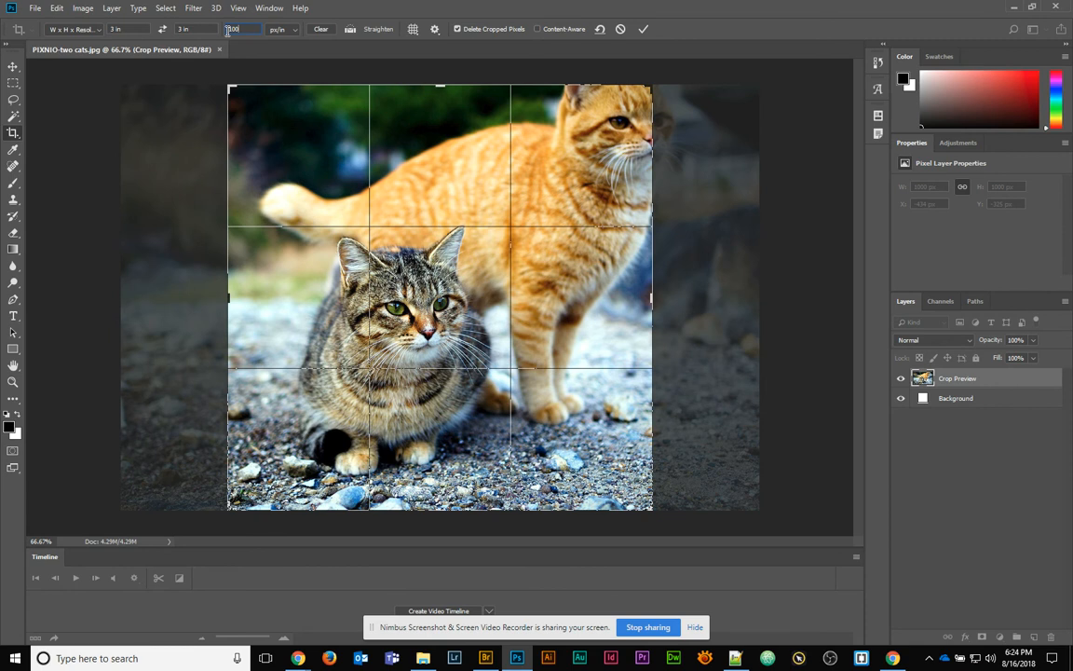
# Shrink the square crop area from its corner, and rotate the photo slightly clockwise within it
pyautogui.moveTo(230, 84); pyautogui.dragTo(284, 139)
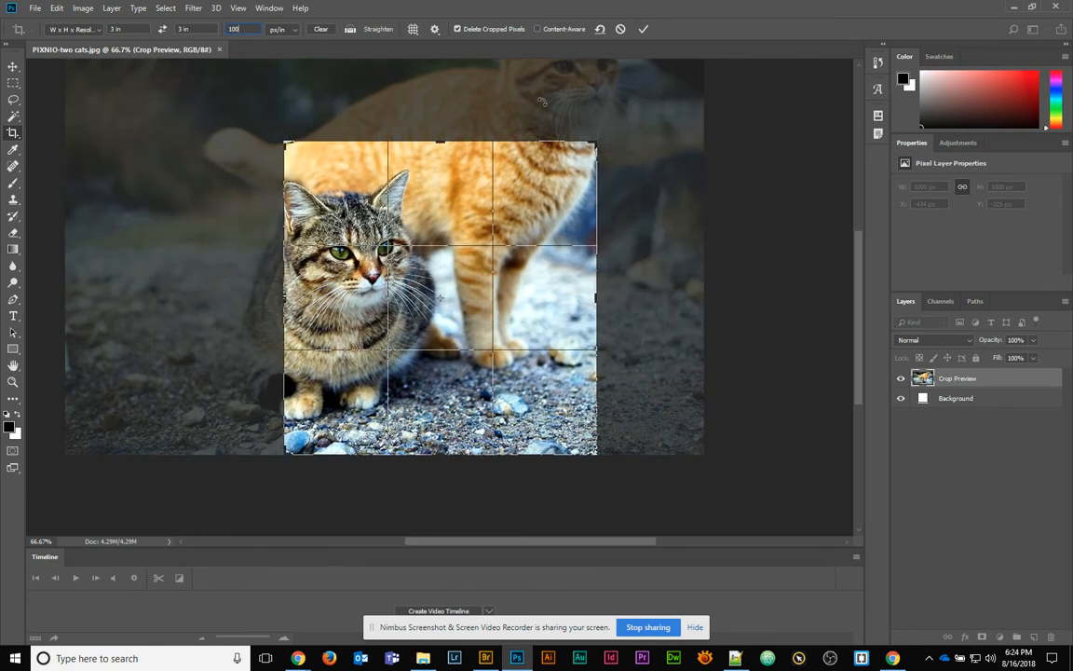
pyautogui.moveTo(534, 105); pyautogui.dragTo(608, 111)
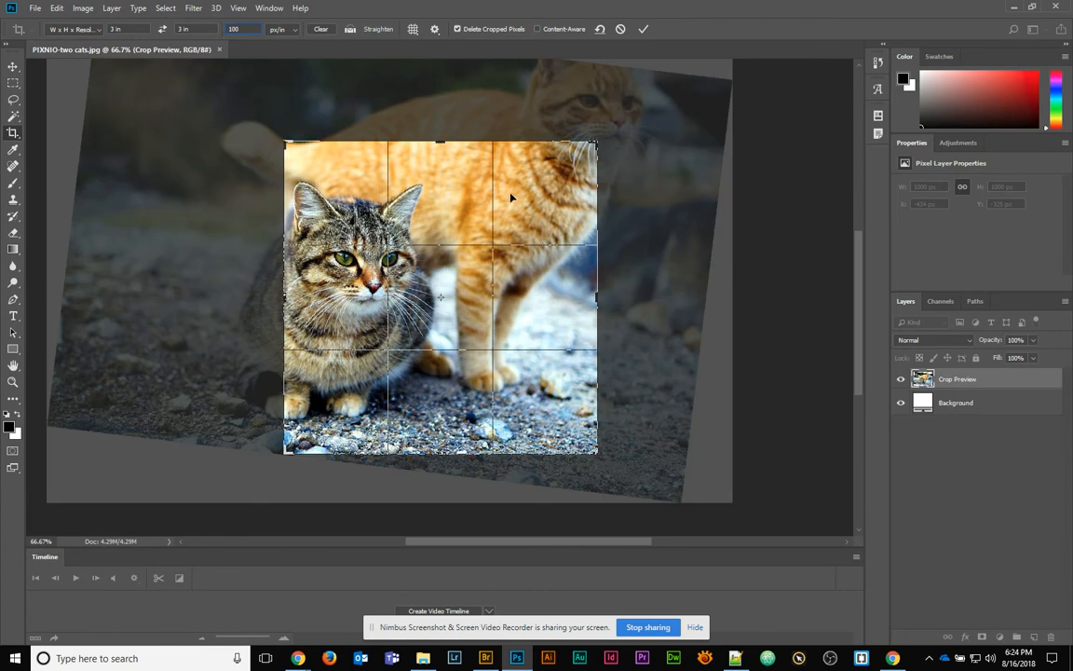
pyautogui.moveTo(460, 117); pyautogui.dragTo(419, 82)
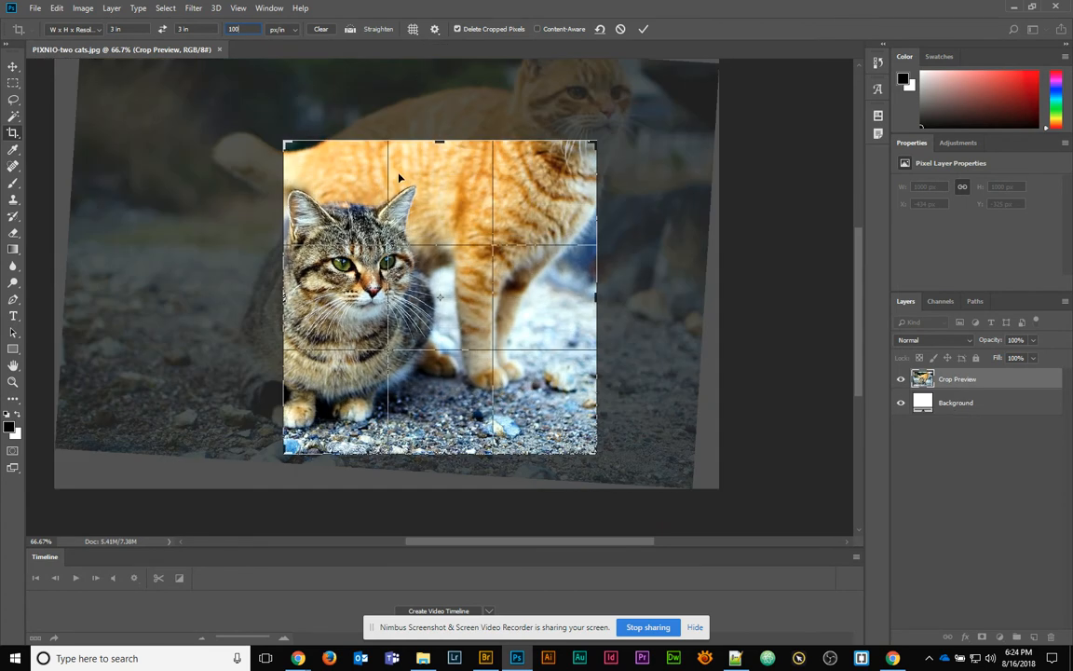
# Straighten the photo along a line through the tabby cat's eyes, redoing it after rotating the photo further clockwise
pyautogui.click(350, 28)
pyautogui.moveTo(343, 263); pyautogui.dragTo(395, 269)
pyautogui.moveTo(596, 118); pyautogui.dragTo(694, 233)
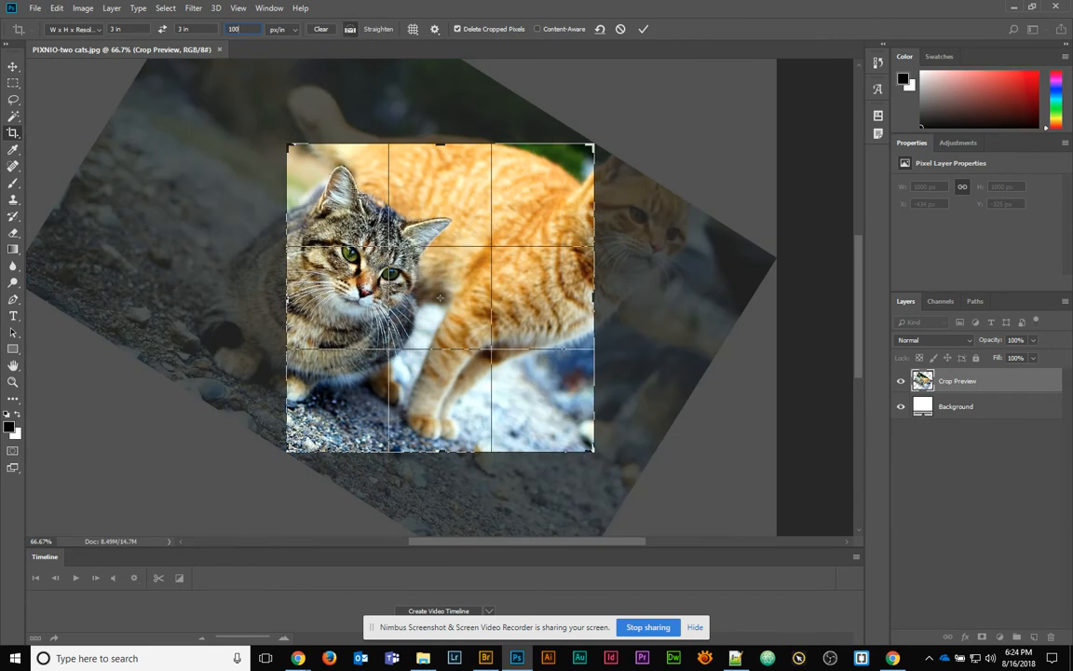
pyautogui.moveTo(350, 255); pyautogui.dragTo(391, 275)
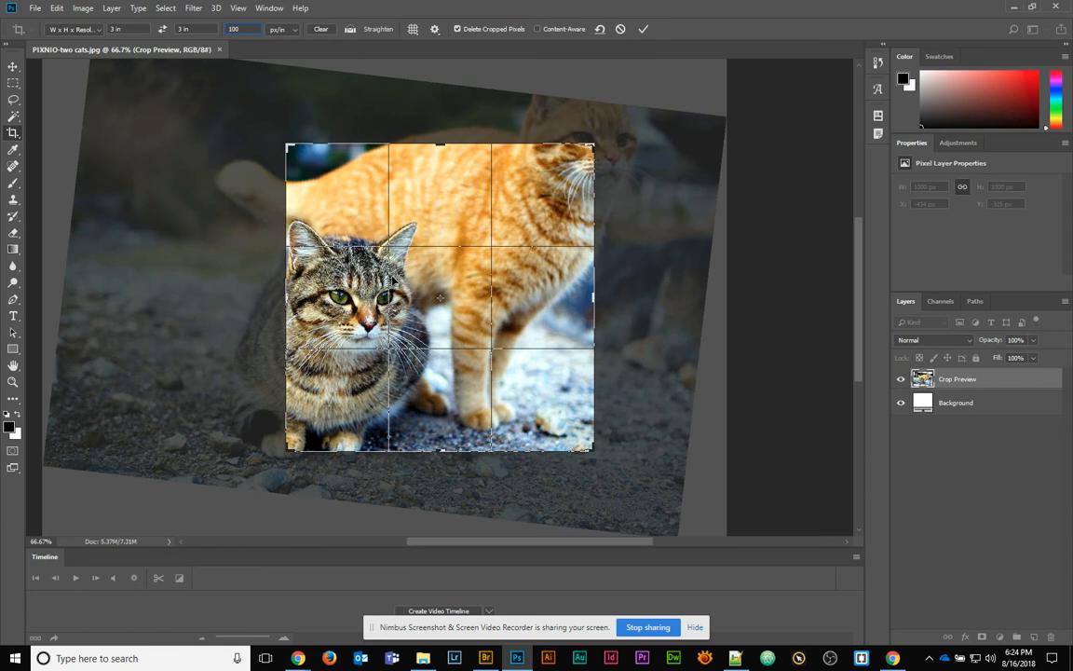
# Reposition and tighten the square crop area around the tabby cat, and apply the crop
pyautogui.moveTo(400, 268)
pyautogui.mouseDown()
pyautogui.moveTo(447, 228)
pyautogui.moveTo(459, 285)
pyautogui.moveTo(449, 282)
pyautogui.moveTo(464, 262)
pyautogui.moveTo(501, 258)
pyautogui.moveTo(511, 270)
pyautogui.moveTo(464, 265)
pyautogui.mouseUp()
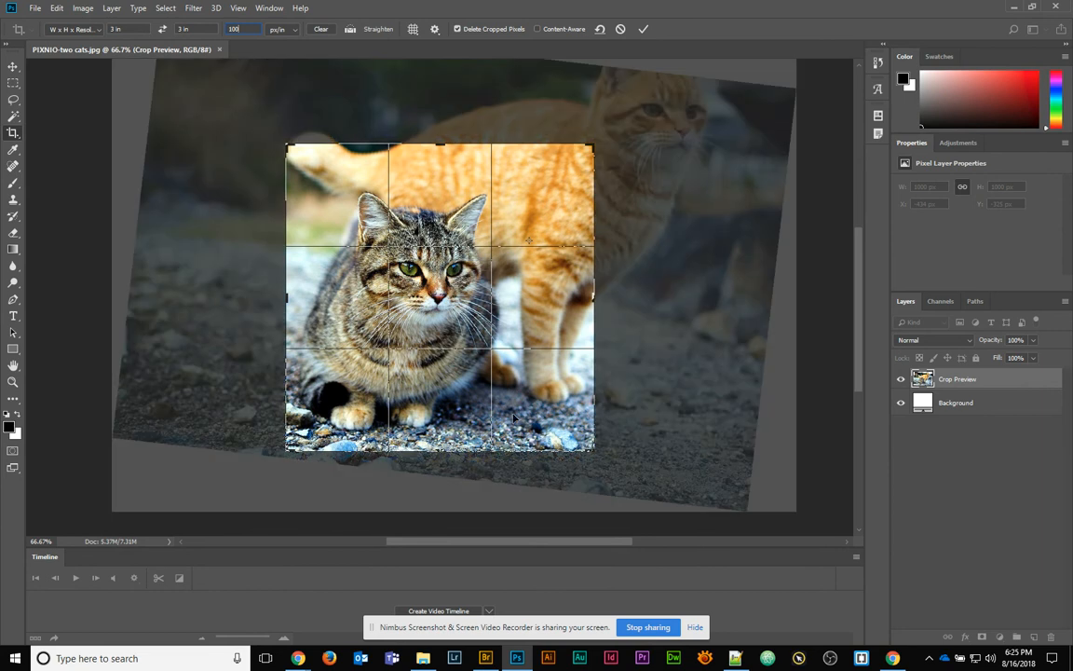
pyautogui.moveTo(594, 452); pyautogui.dragTo(576, 436)
pyautogui.moveTo(436, 387)
pyautogui.mouseDown()
pyautogui.moveTo(421, 342)
pyautogui.moveTo(422, 408)
pyautogui.moveTo(423, 345)
pyautogui.moveTo(427, 352)
pyautogui.mouseUp()
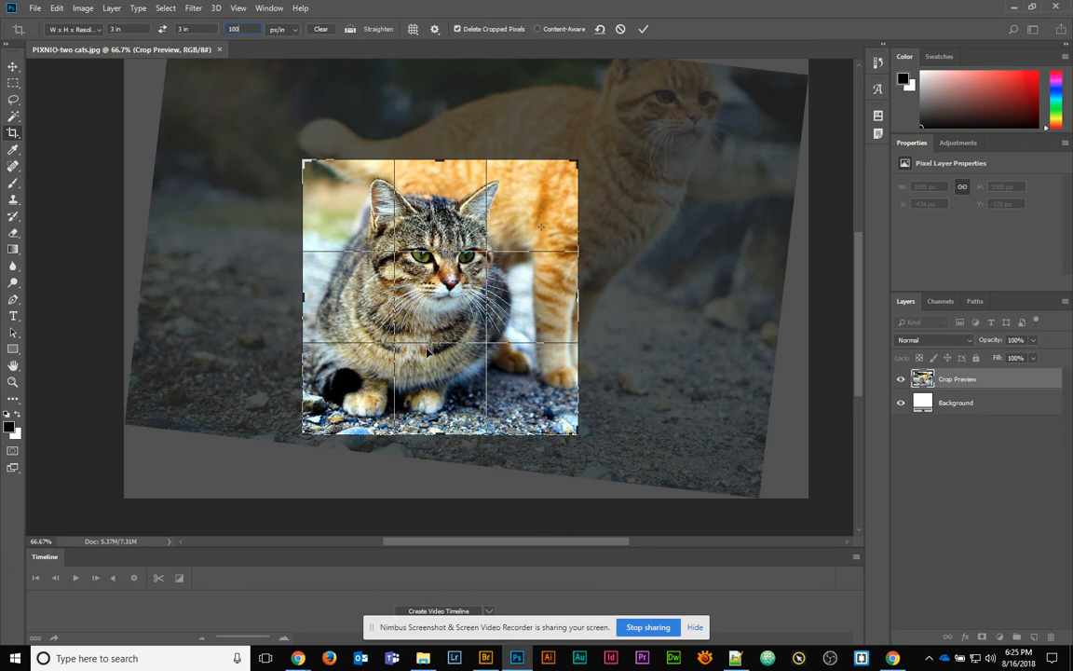
pyautogui.click(643, 31)
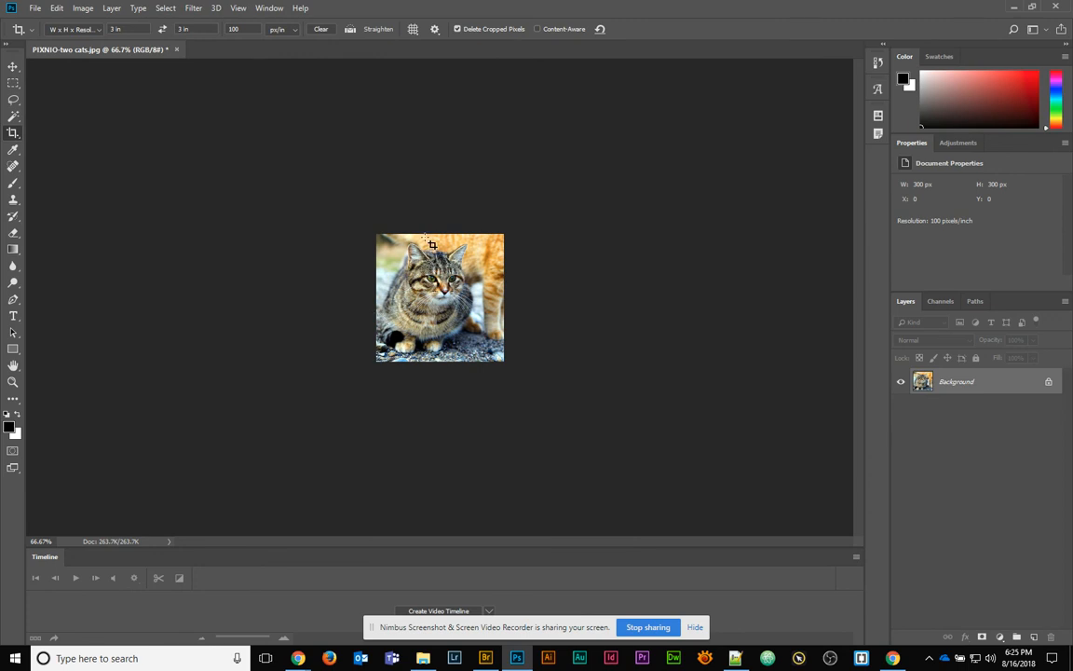
# Check the cropped photo's pixel dimensions and resolution in the Image Size settings
pyautogui.click(83, 7)
pyautogui.click(103, 103)
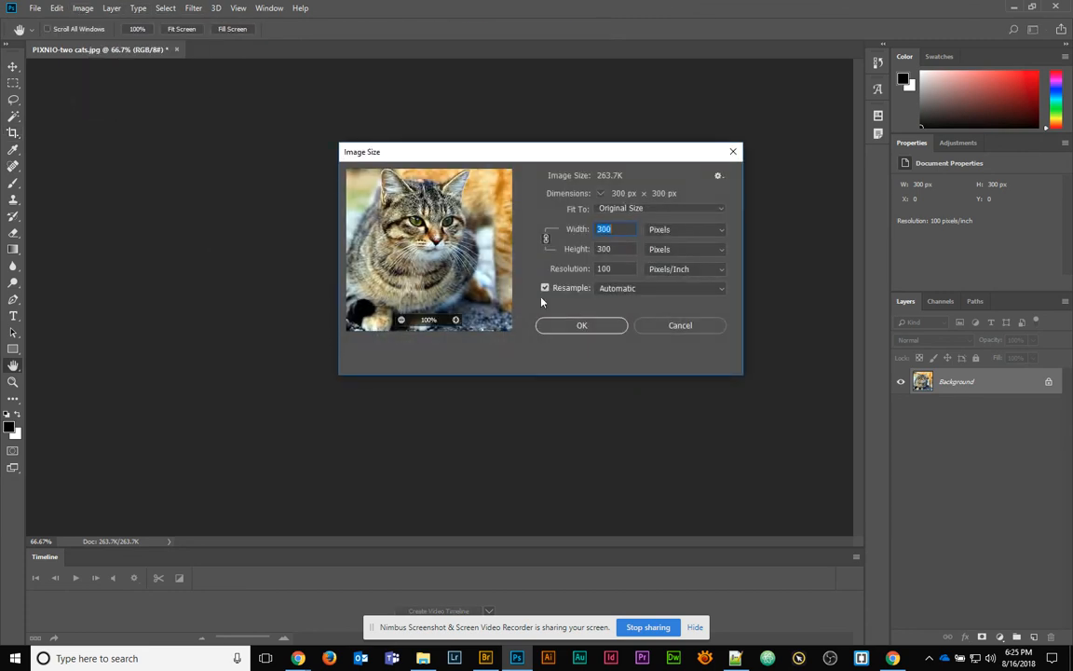
pyautogui.click(581, 322)
# Start saving the cropped photo under a new name in the 04-CropingImages folder, taking the square version's file name as the base
pyautogui.click(34, 8)
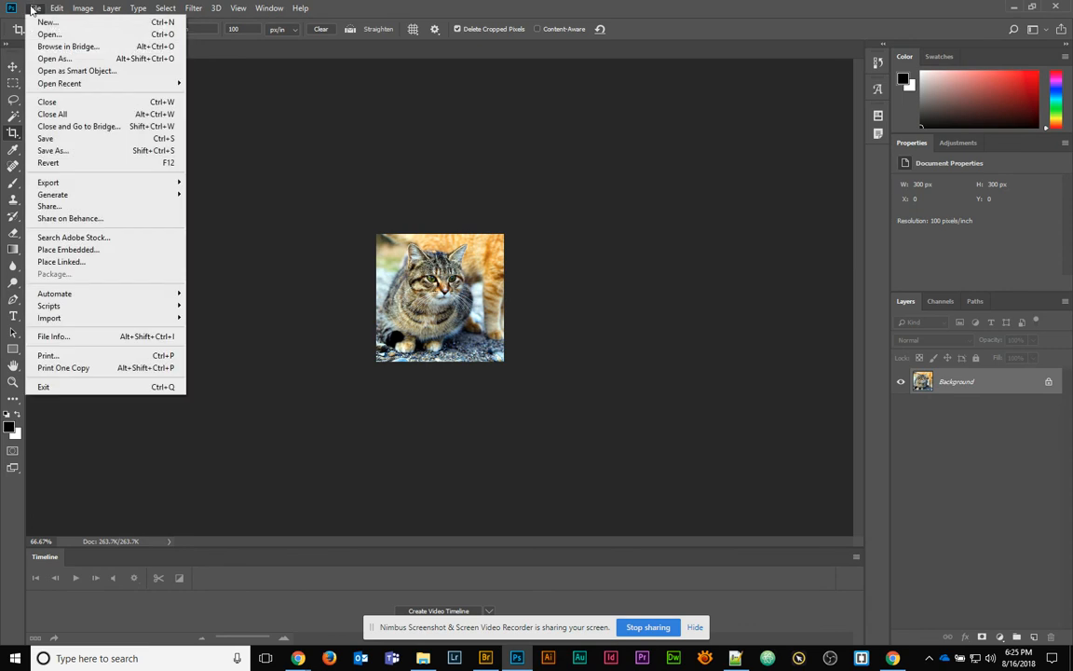
pyautogui.click(55, 150)
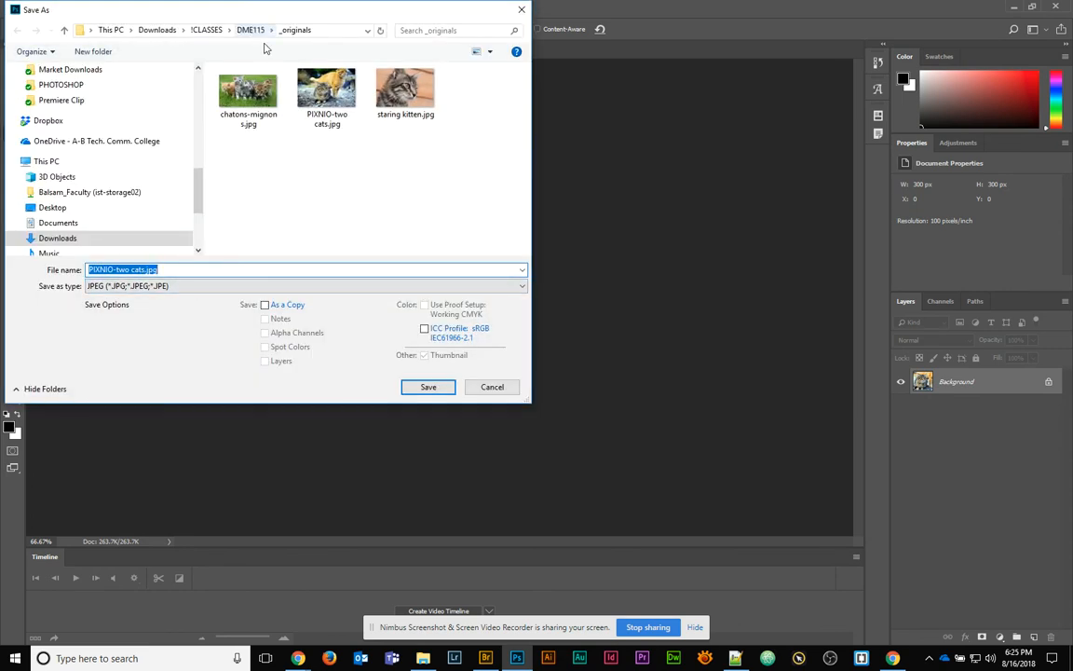
pyautogui.click(252, 31)
pyautogui.doubleClick(287, 110)
pyautogui.click(325, 120)
# Name the file PIXNIO-two cats-3x3 and save it as a JPEG at quality 10, Baseline ("Standard")
pyautogui.click(147, 269)
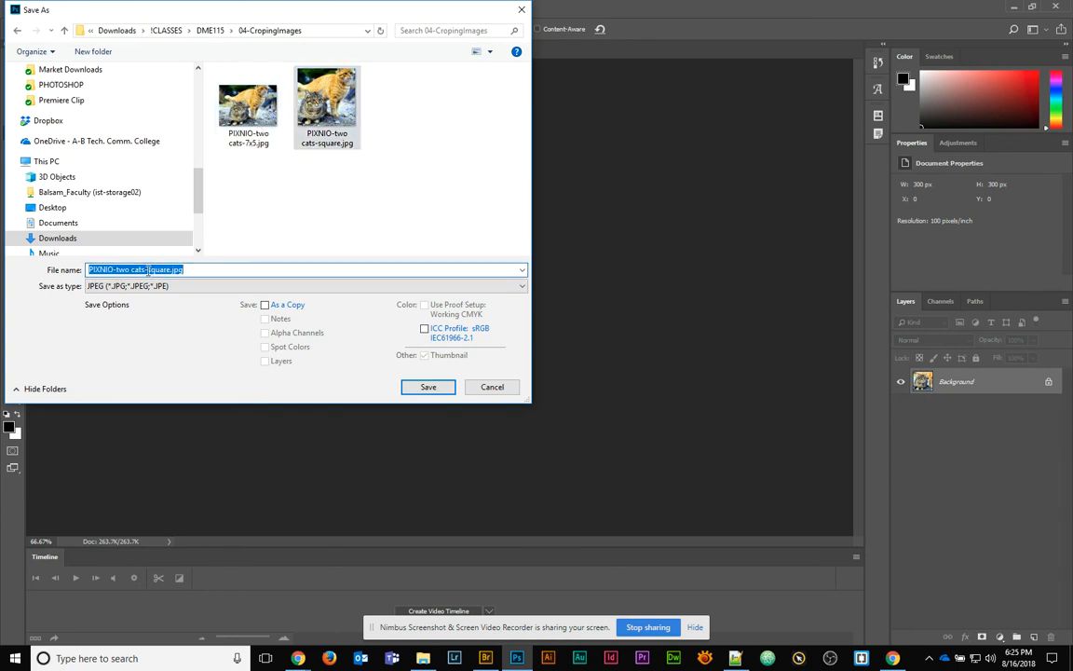
pyautogui.moveTo(147, 269); pyautogui.dragTo(241, 268)
pyautogui.write('300x300')
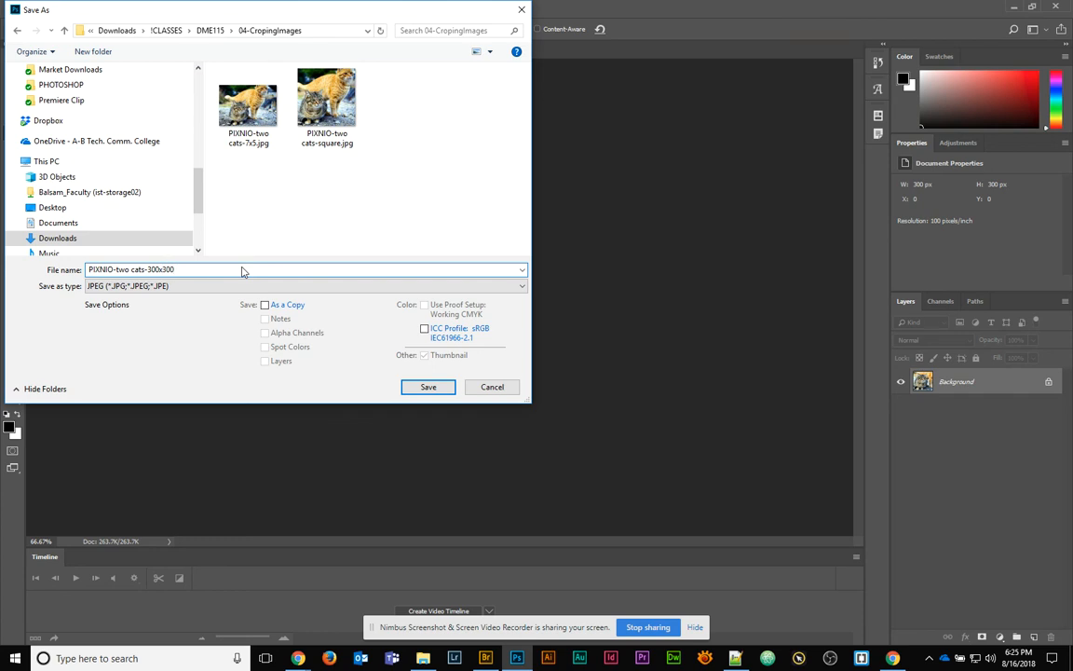
pyautogui.press('BackSpace')
pyautogui.press('BackSpace')
pyautogui.press('BackSpace')
pyautogui.press('BackSpace')
pyautogui.press('BackSpace')
pyautogui.press('Return')
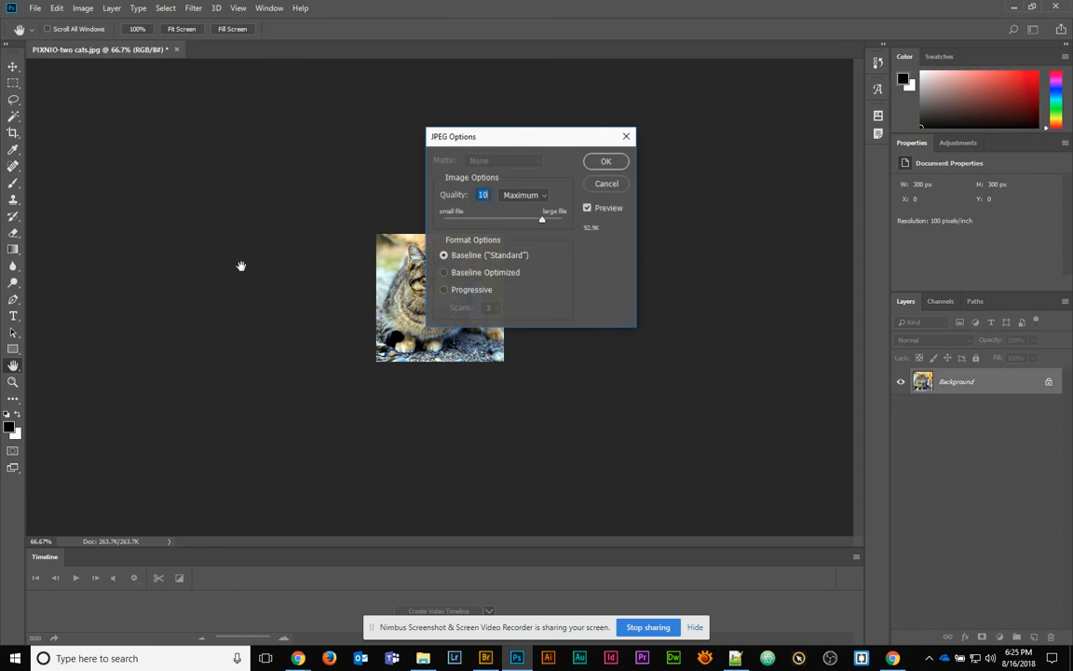
pyautogui.click(605, 162)
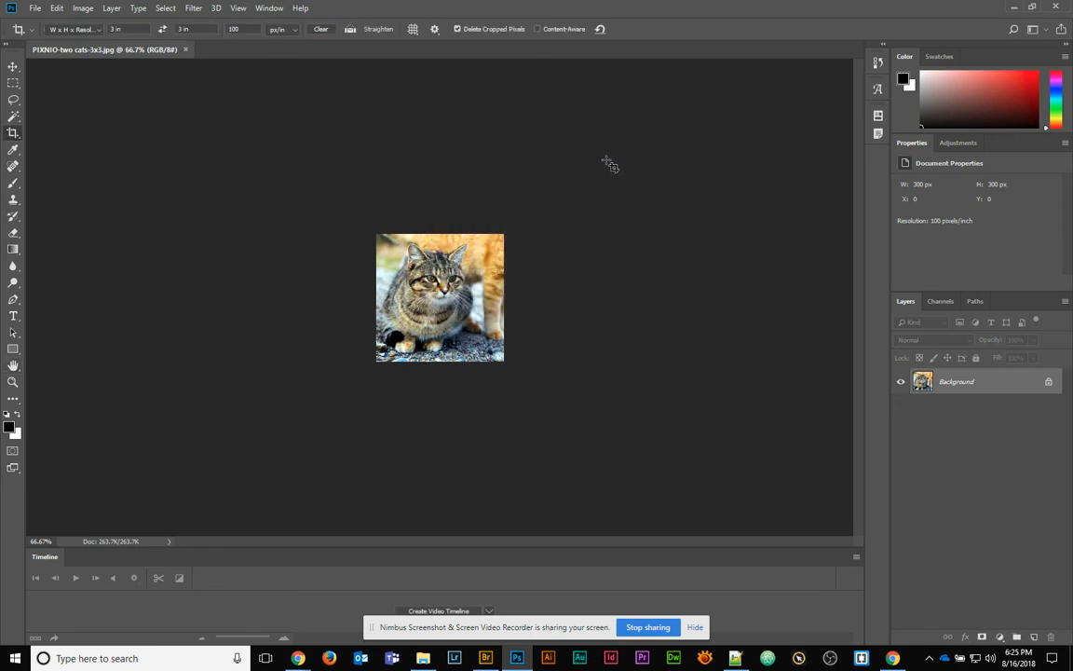
# Close the saved 3x3 photo and open chatons-mignons.jpg from the recent files
pyautogui.click(34, 8)
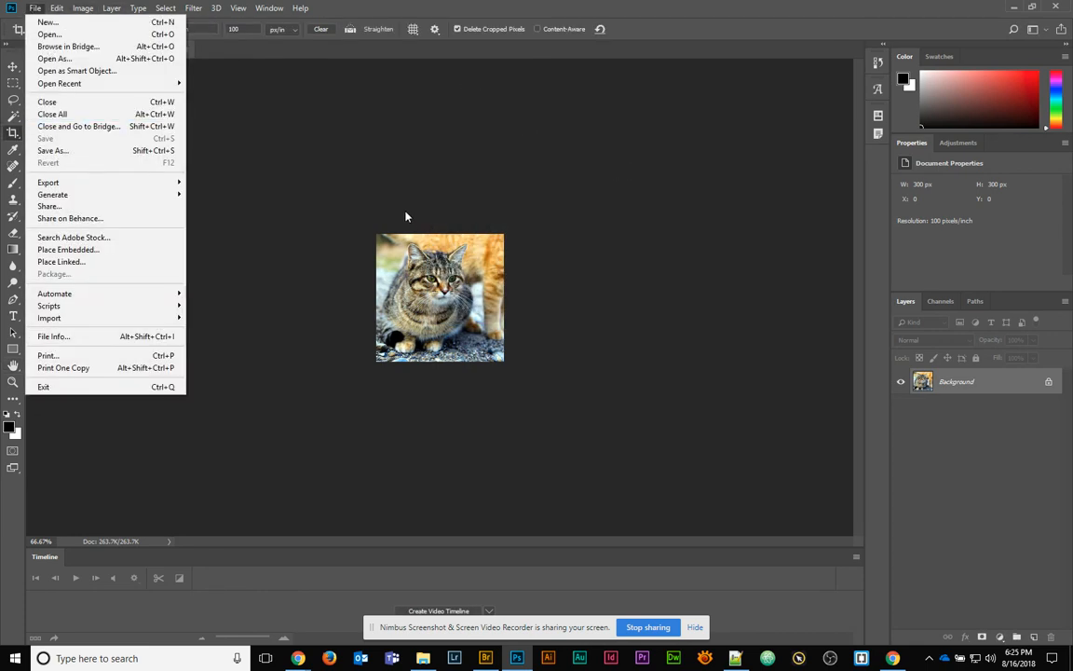
pyautogui.click(413, 218)
pyautogui.click(168, 44)
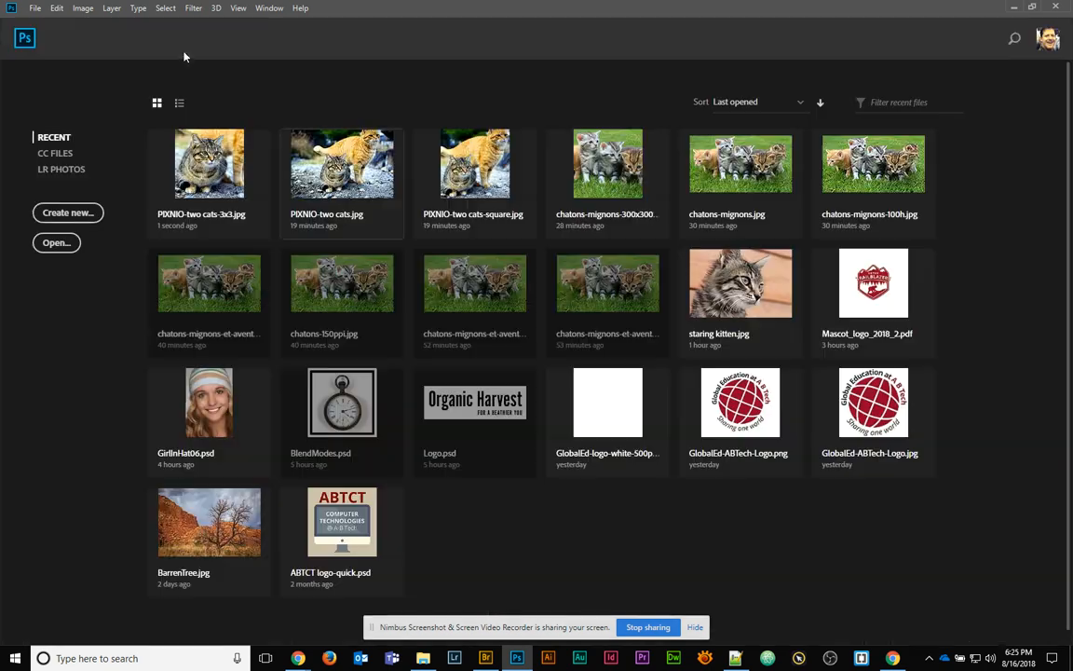
pyautogui.click(428, 256)
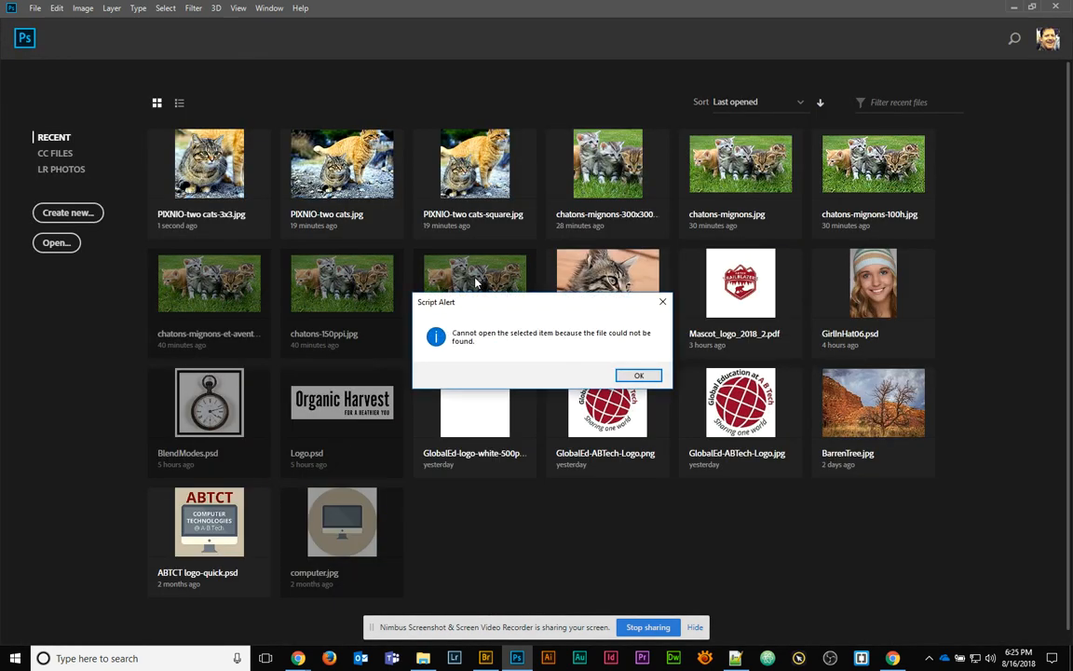
pyautogui.click(641, 375)
pyautogui.click(732, 172)
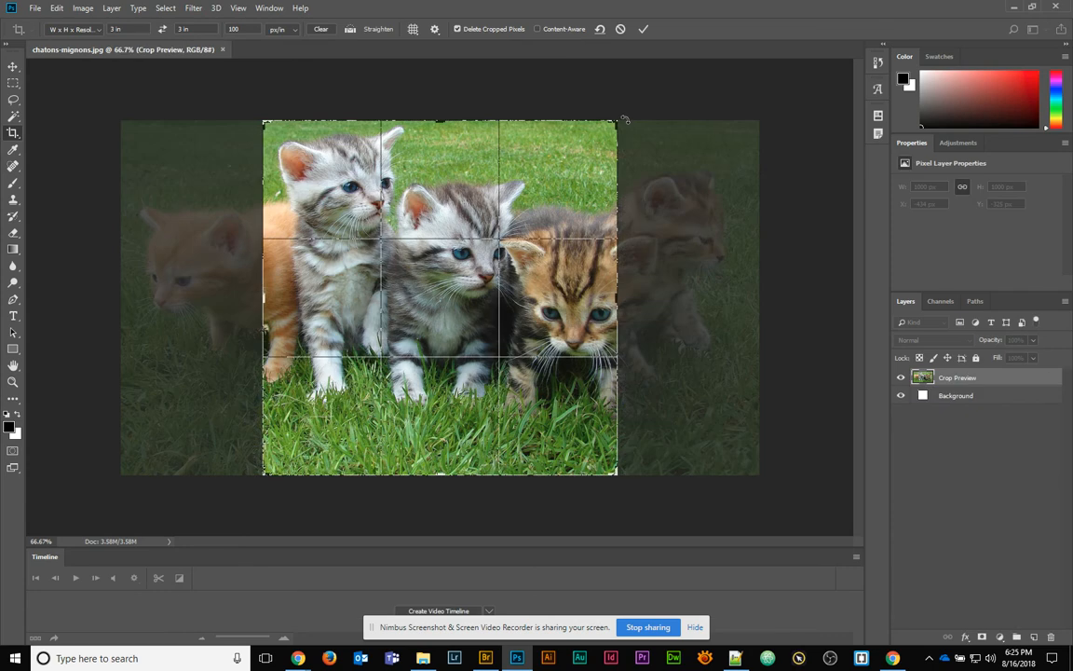
# Rotate the kitten photo slightly clockwise within the square crop area, and apply the crop with Content-Aware filling for the empty corner
pyautogui.moveTo(633, 118); pyautogui.dragTo(612, 128)
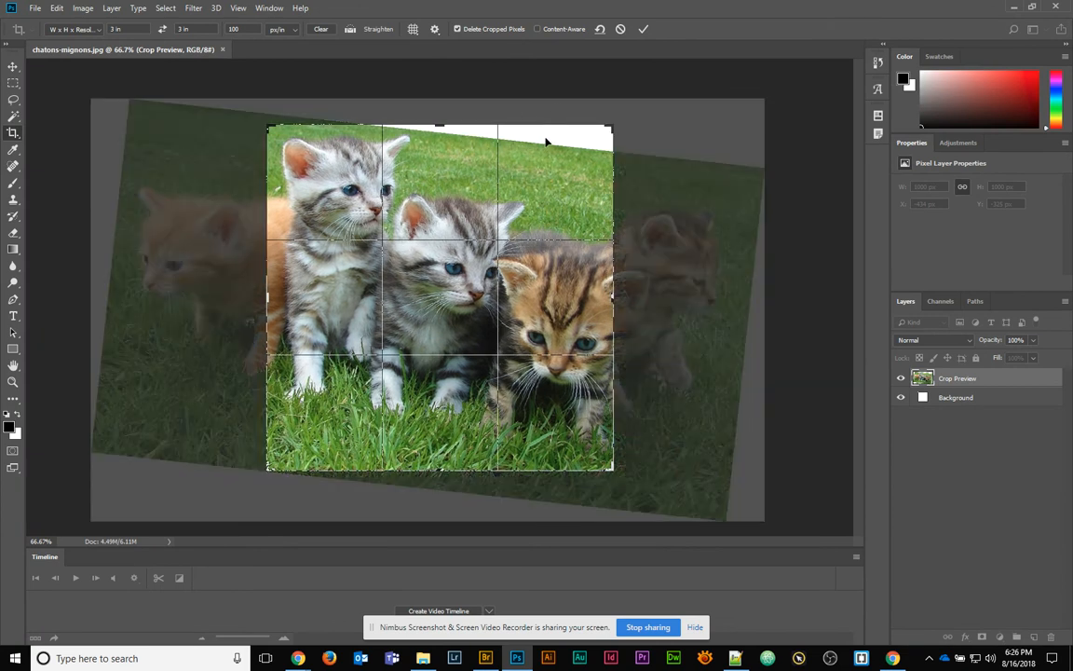
pyautogui.click(560, 29)
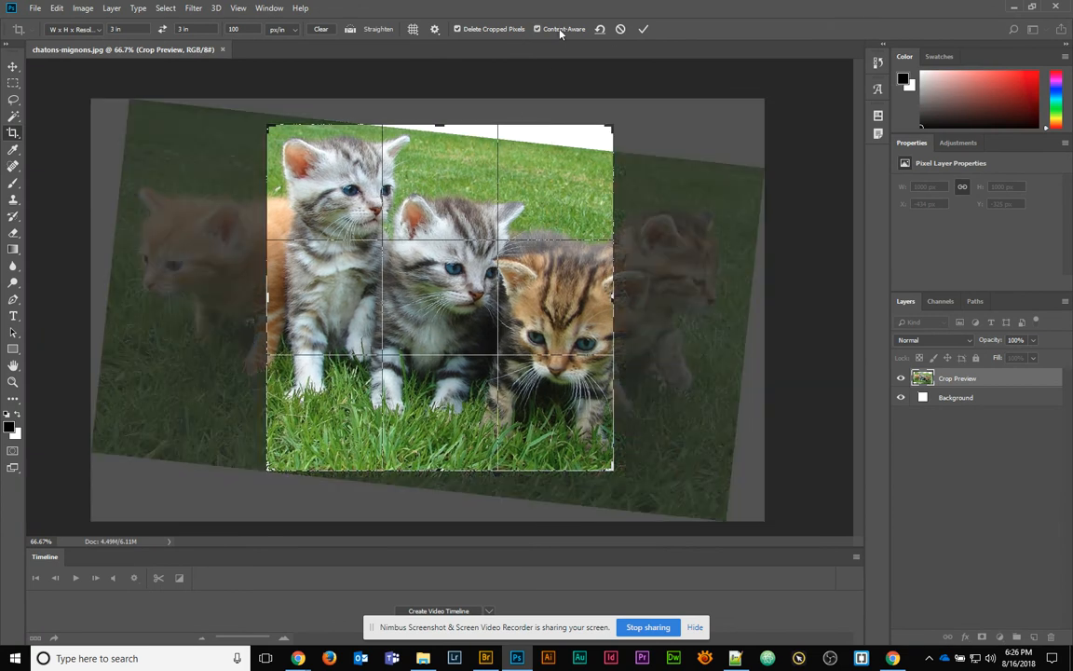
pyautogui.click(643, 29)
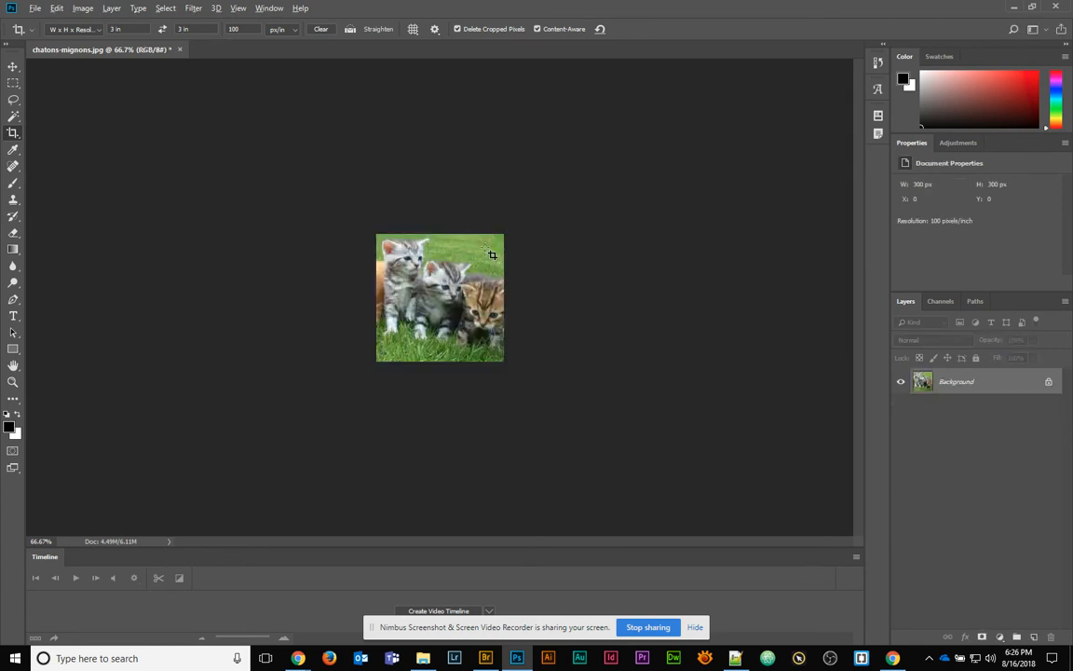
pyautogui.scroll(5, 440, 231)
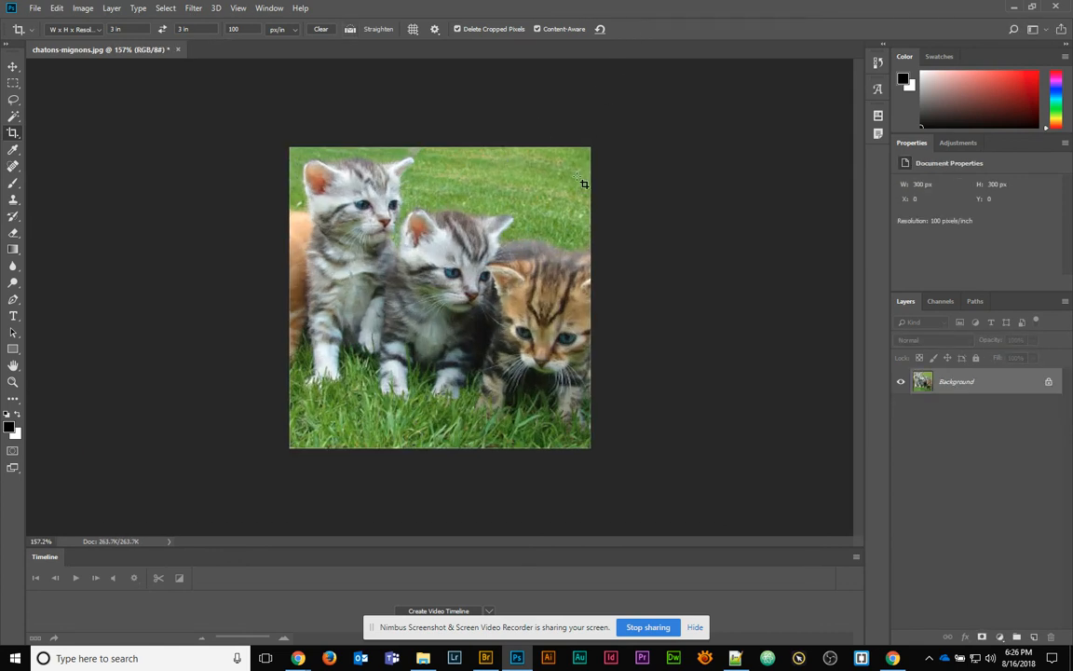